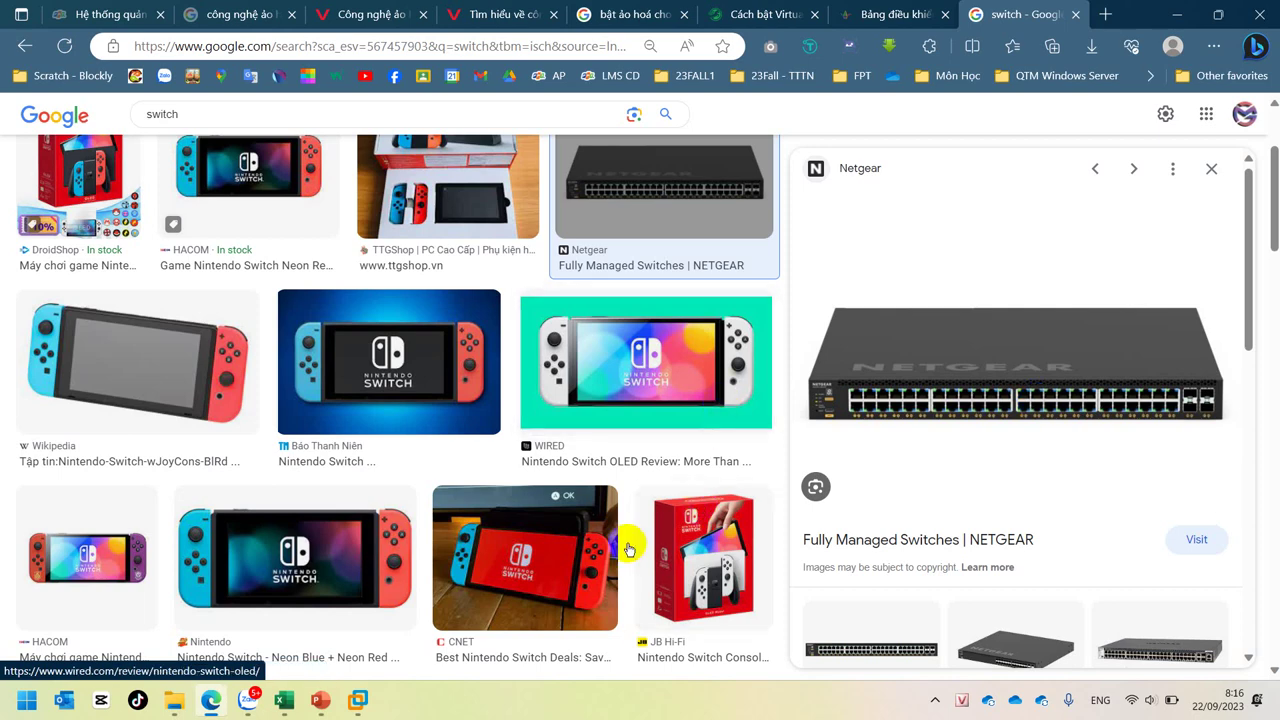
Switch to the Clone of Windows 10 x64 window in VMware Workstation, where the New Virtual Machine Wizard is open.
mouse_move(355, 712)
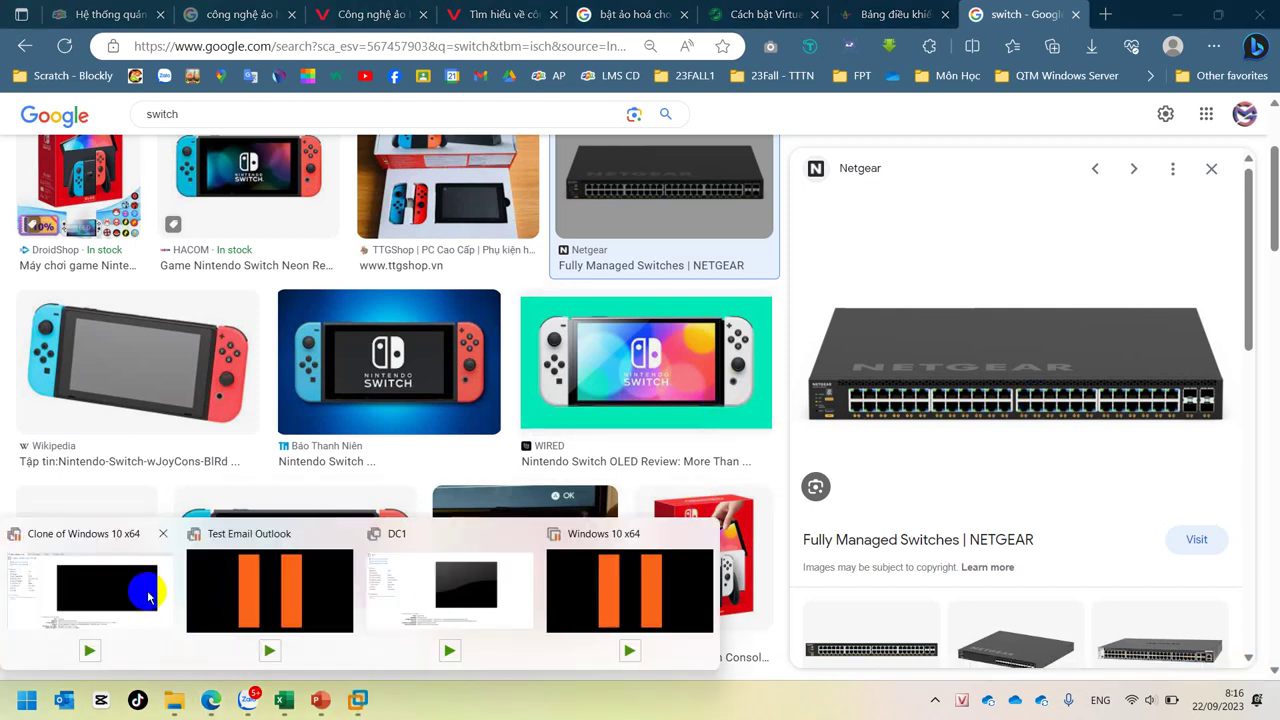
click(114, 600)
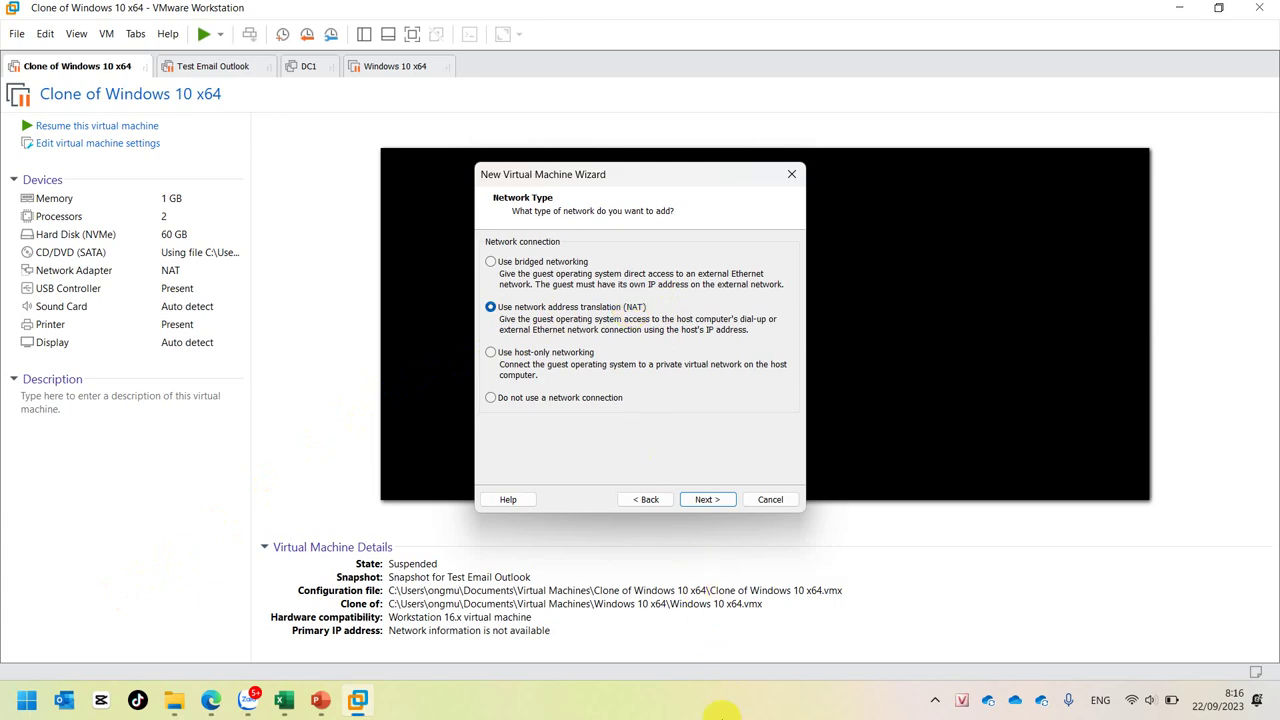
click(722, 712)
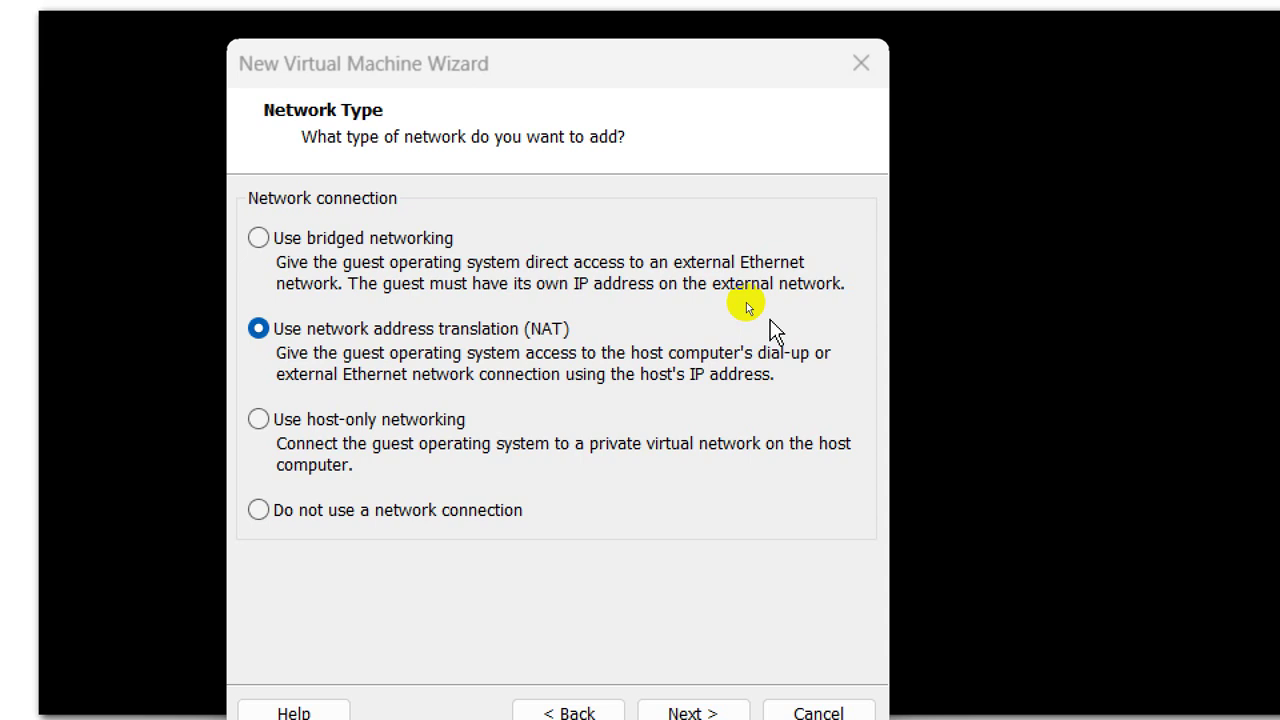
click(258, 421)
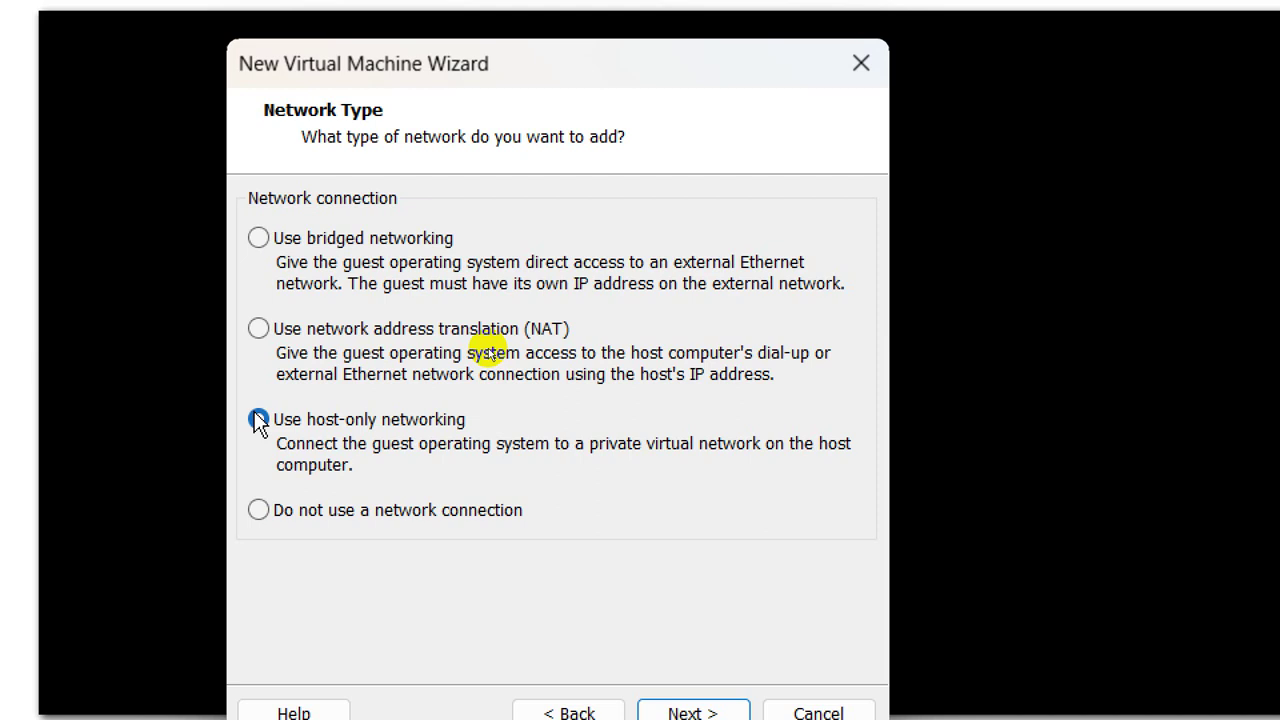
click(307, 514)
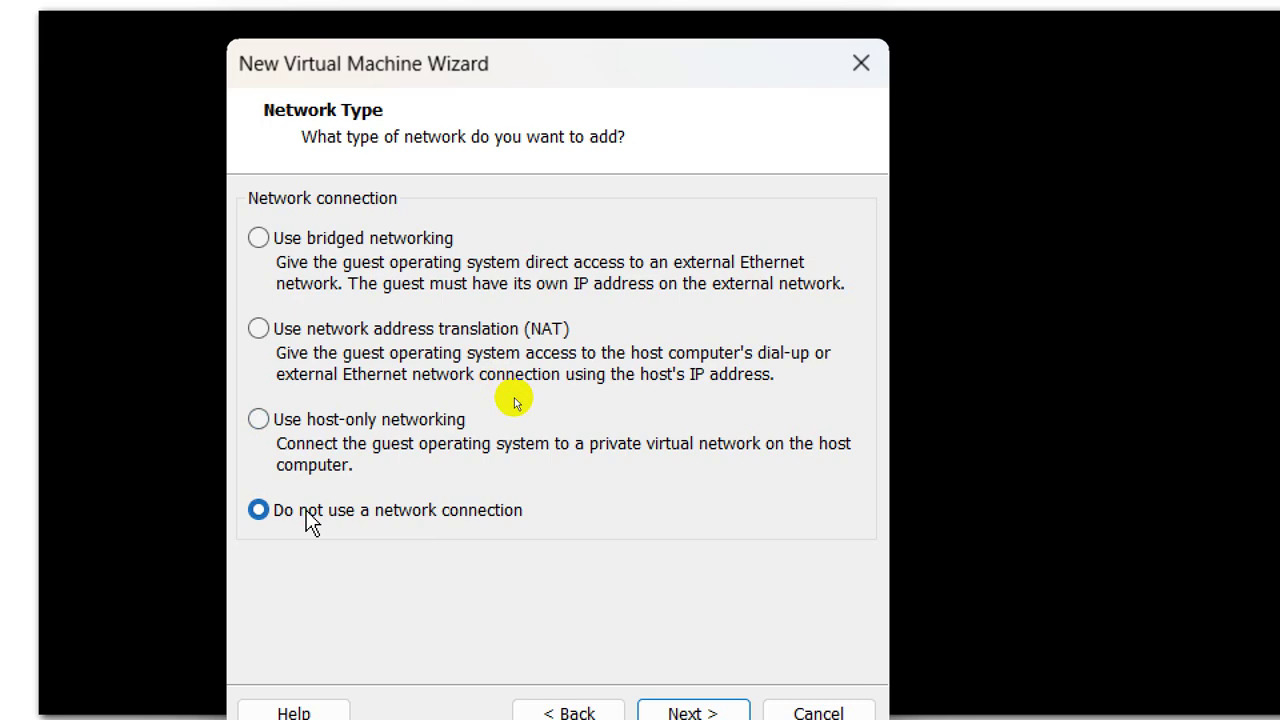
click(657, 713)
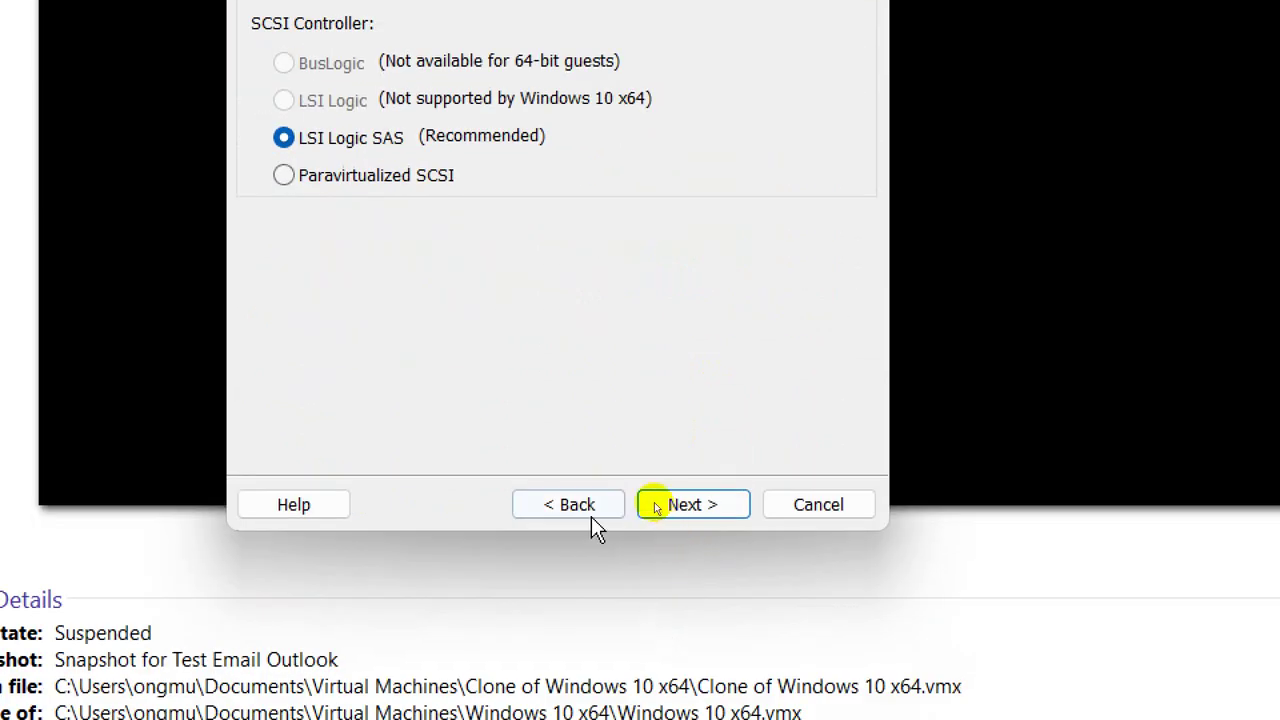
click(658, 505)
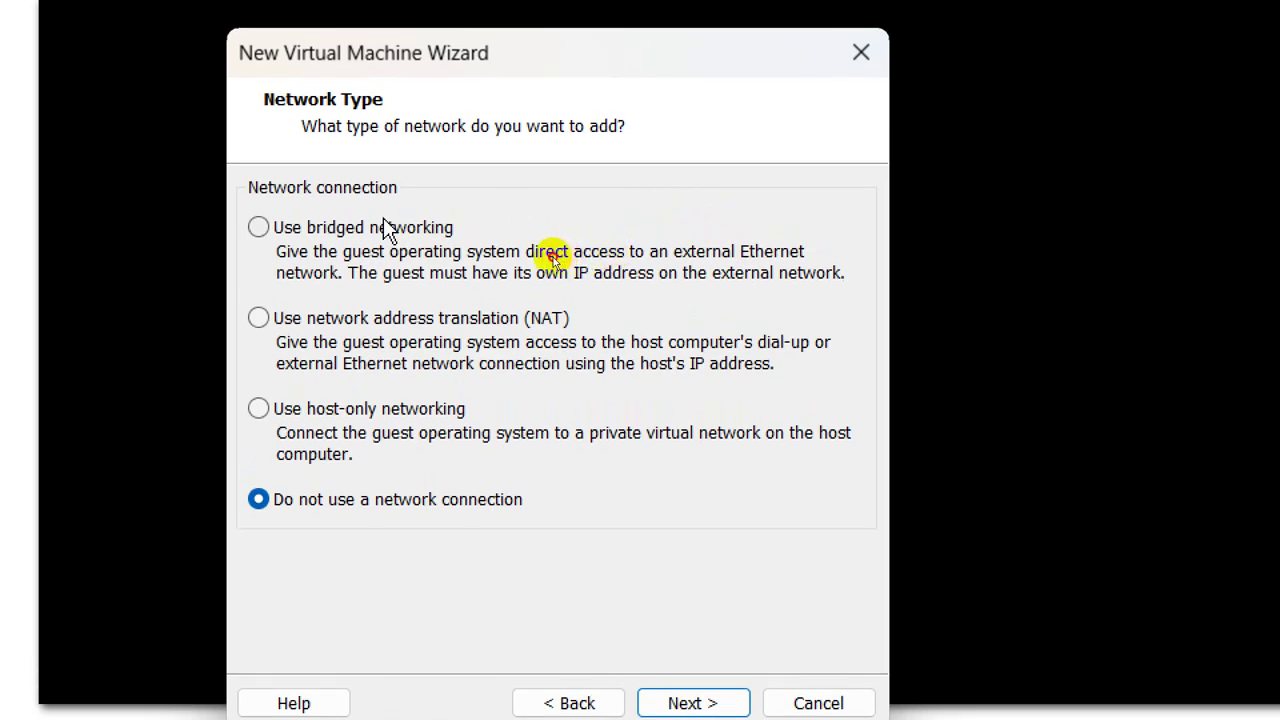
Choose bridged networking as the new virtual machine's network type and continue to the I/O controller types.
click(383, 227)
click(383, 318)
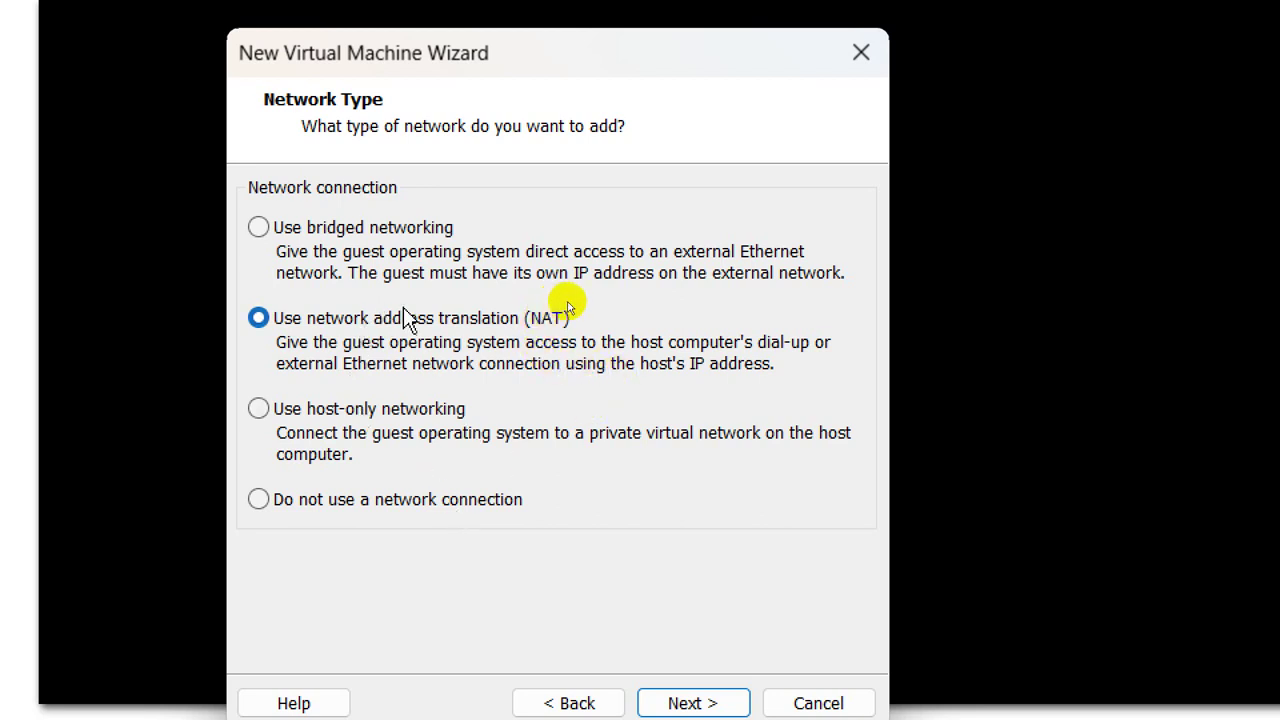
click(360, 232)
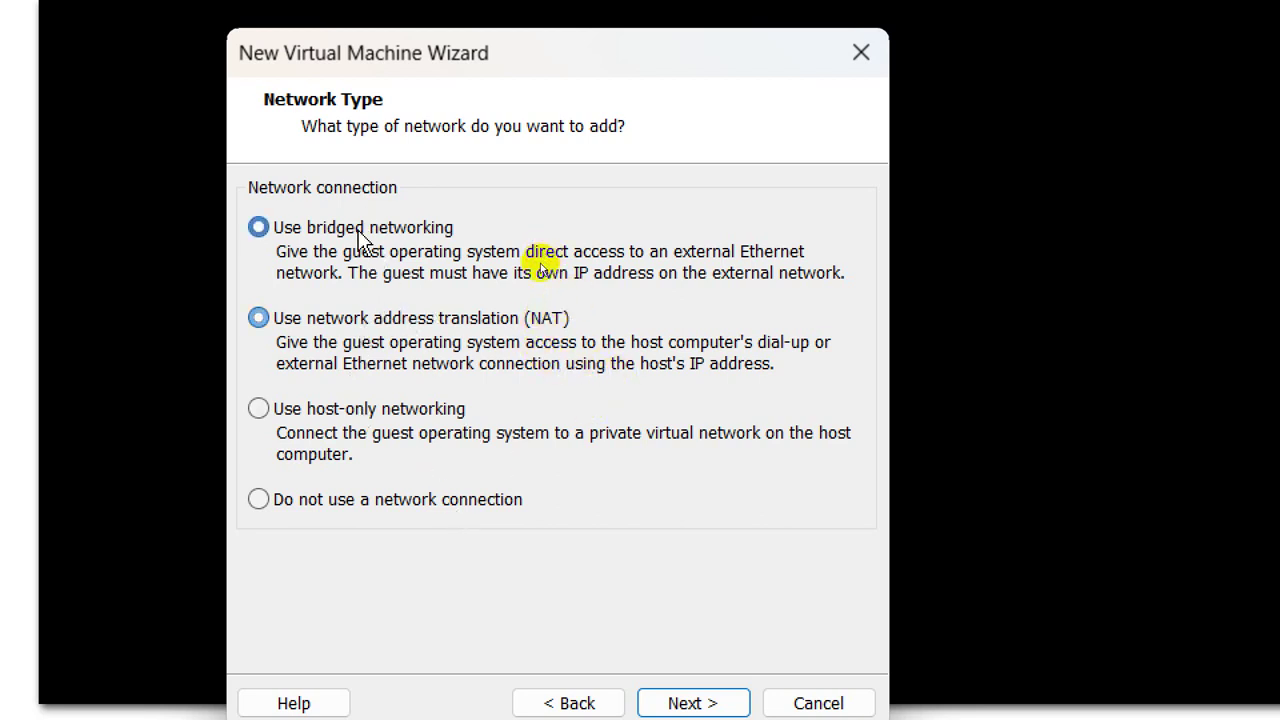
click(660, 693)
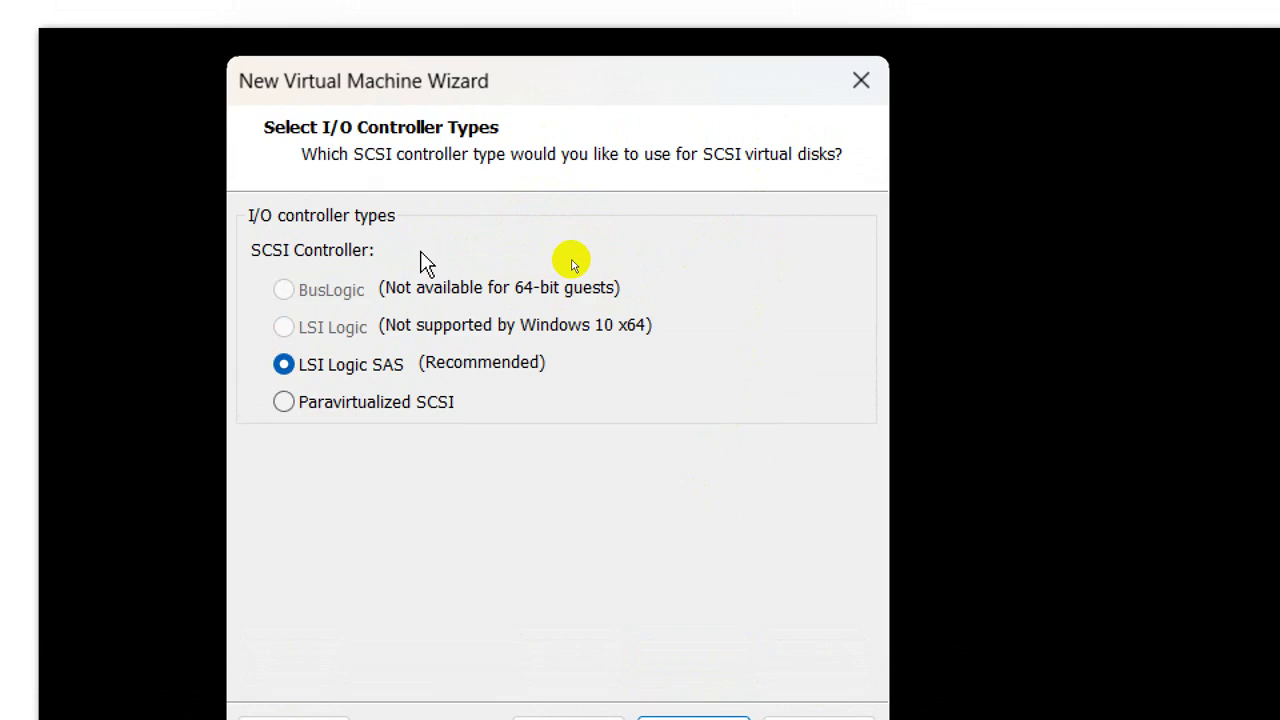
Accept the LSI Logic SAS controller and choose NVMe as the virtual disk type.
click(665, 583)
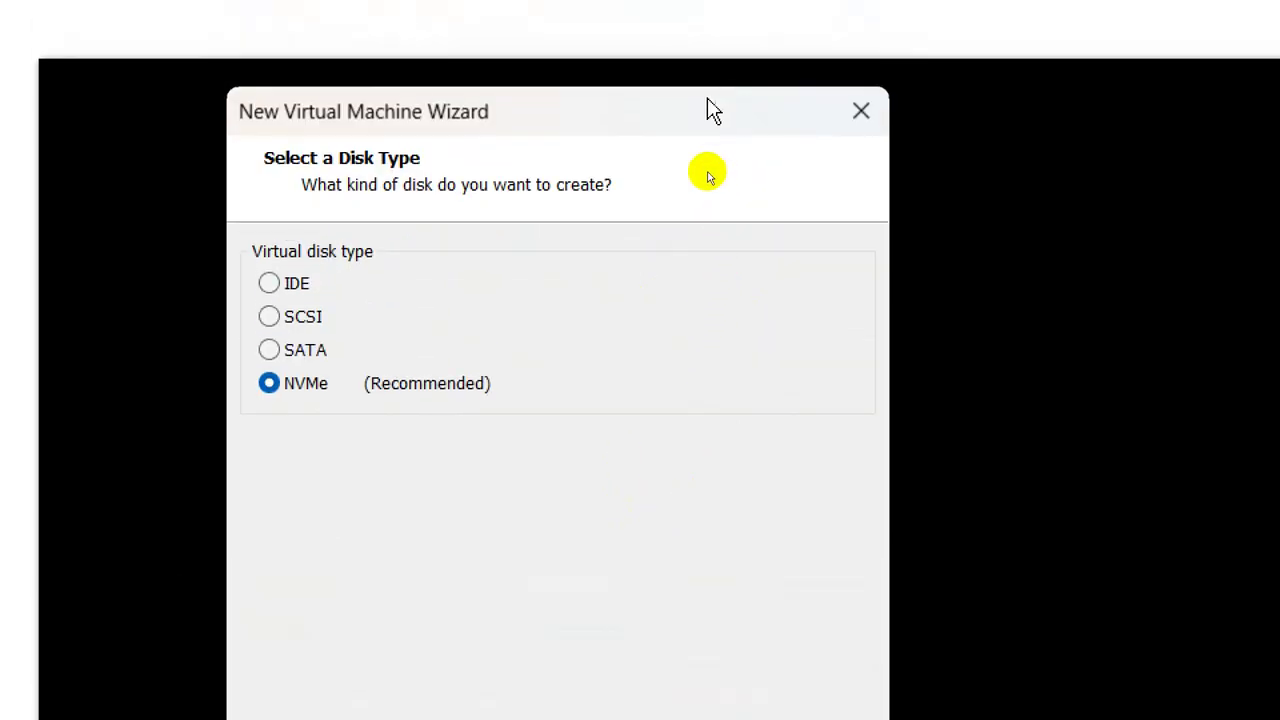
click(296, 288)
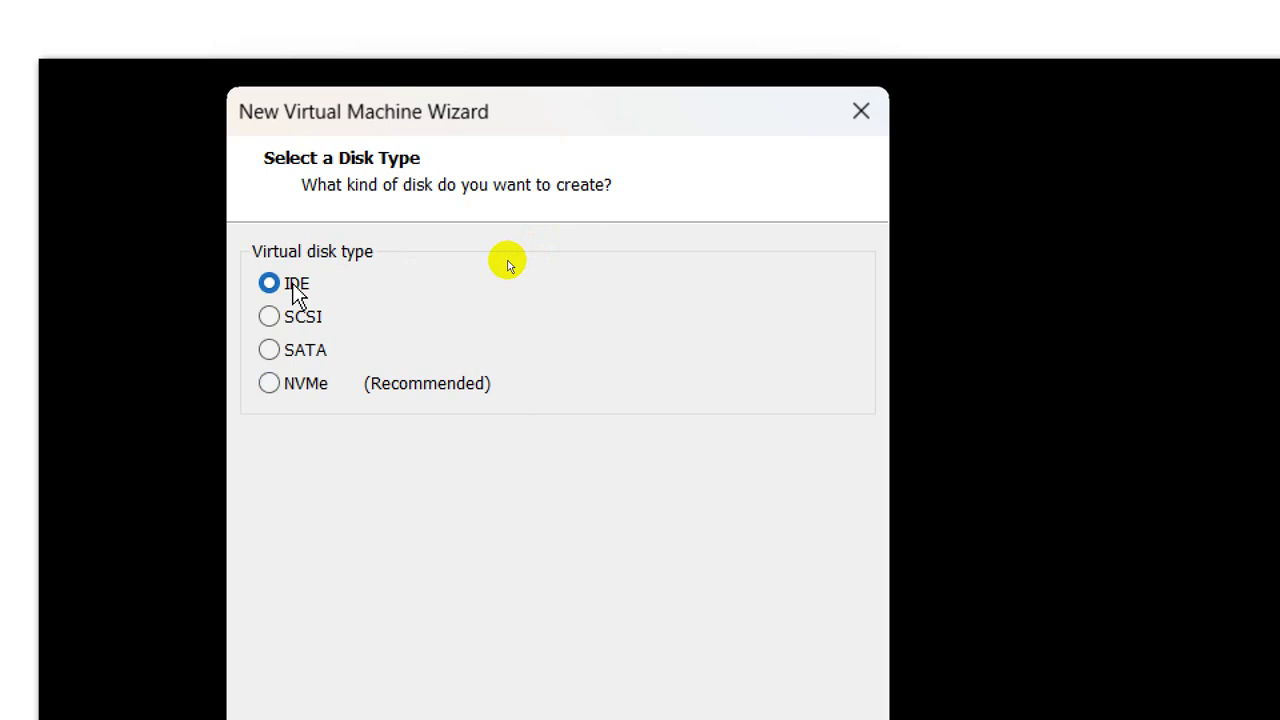
click(291, 318)
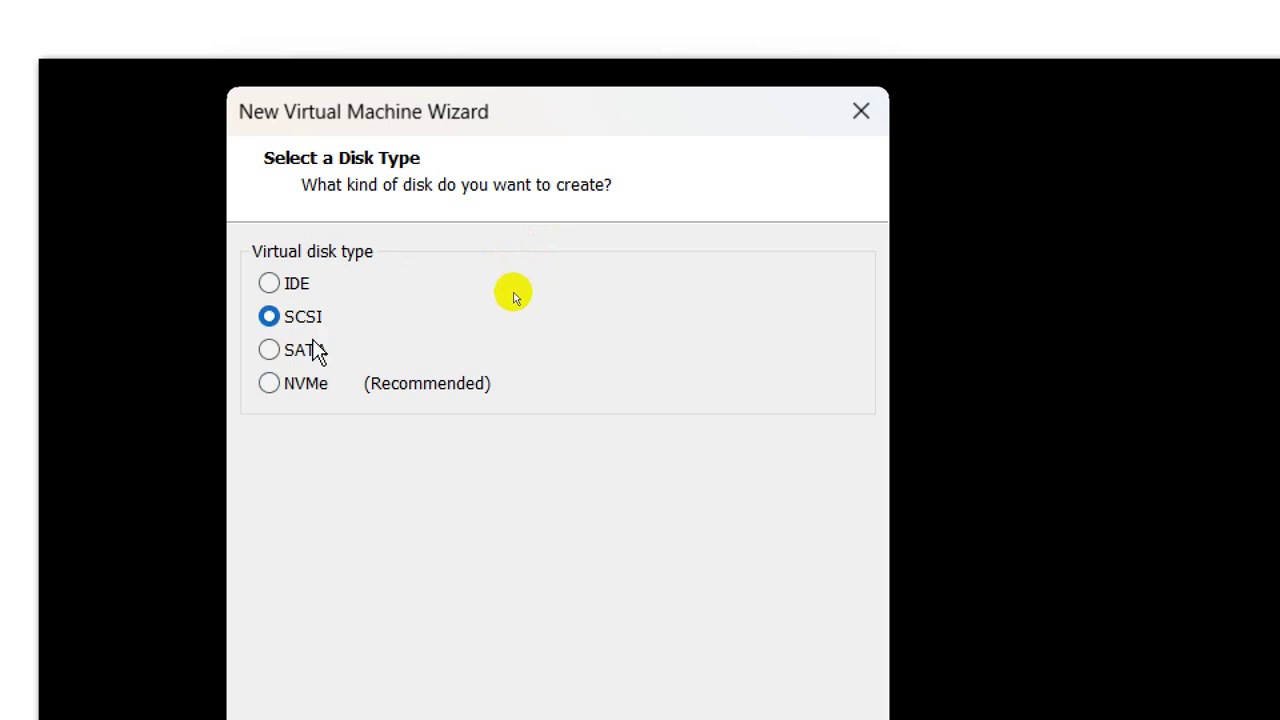
click(303, 351)
click(297, 284)
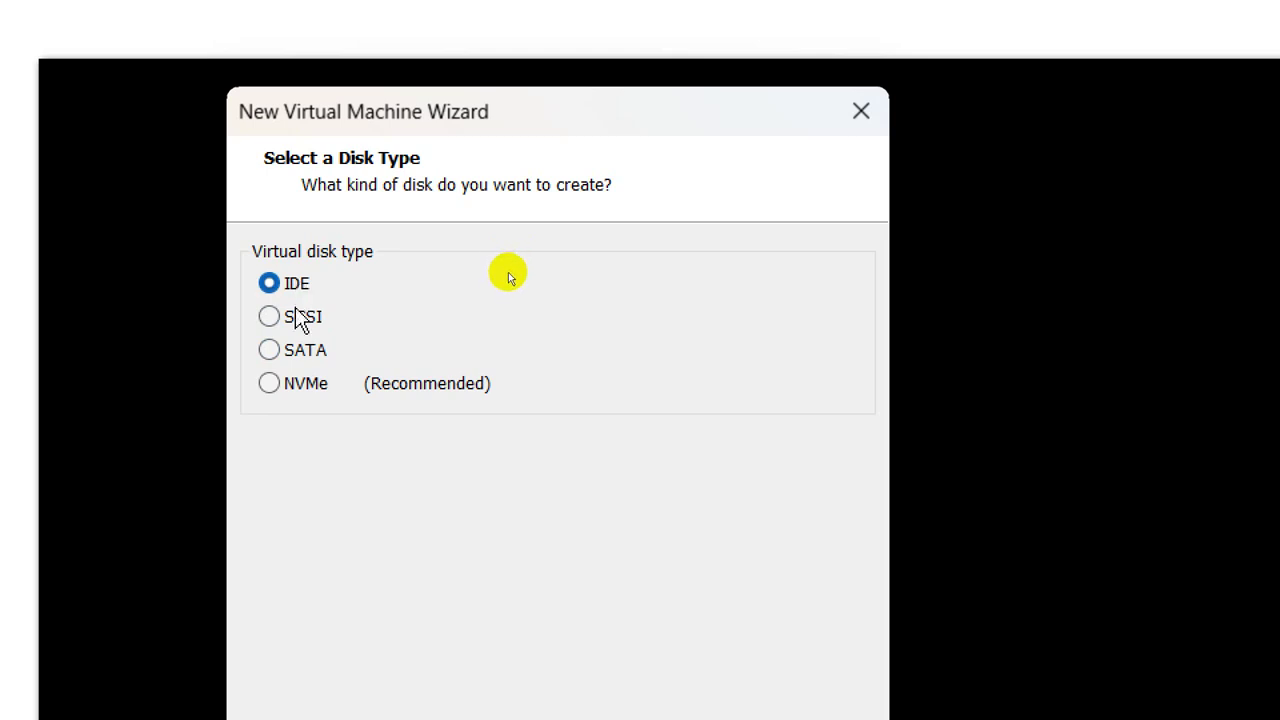
click(294, 358)
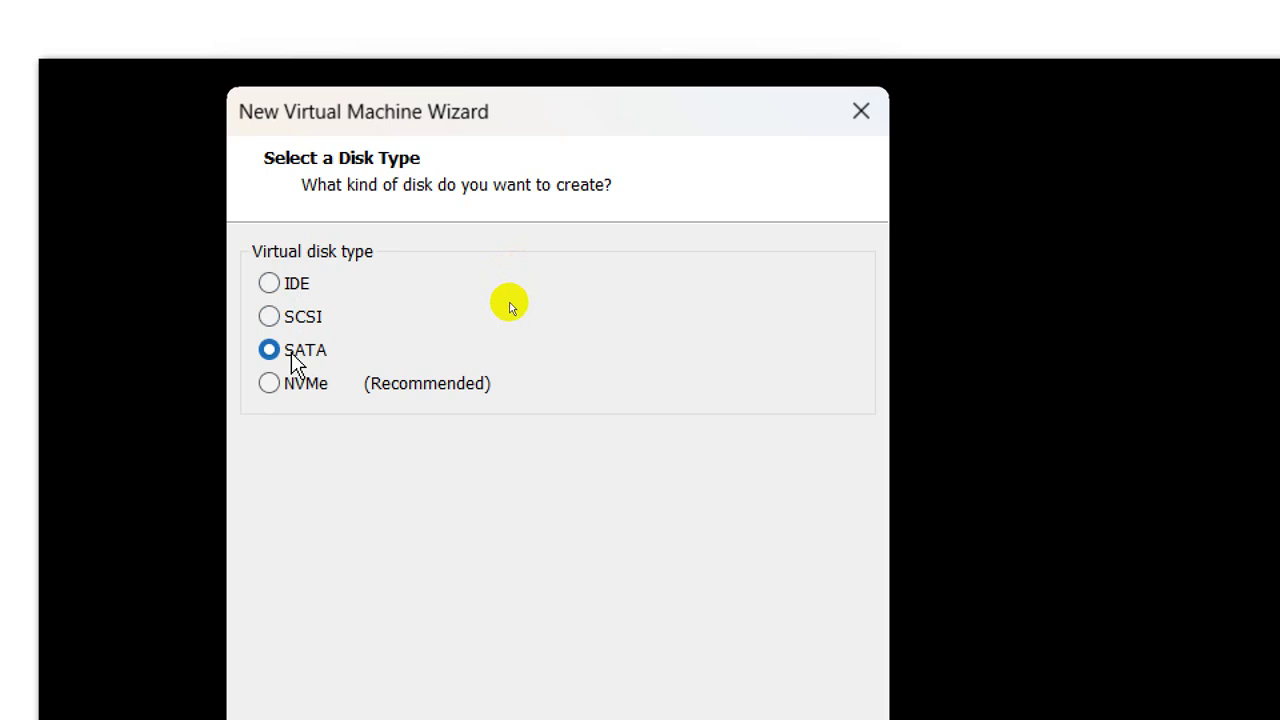
click(309, 389)
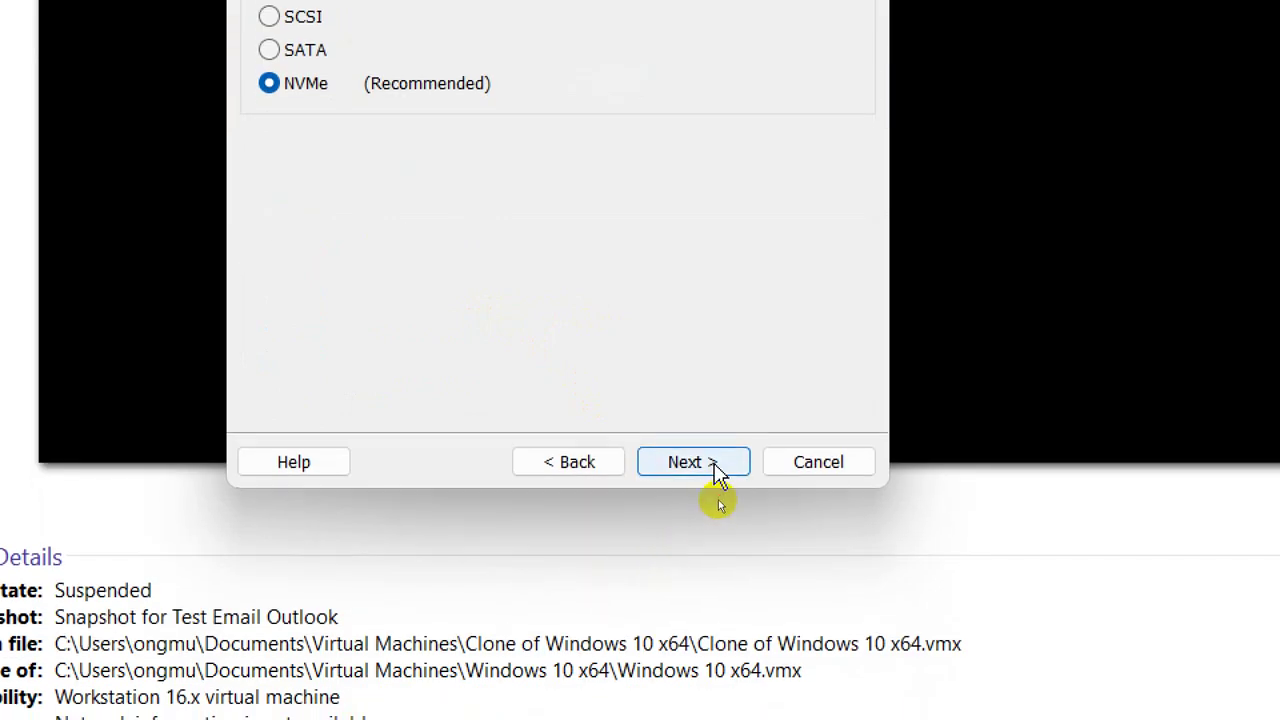
click(712, 472)
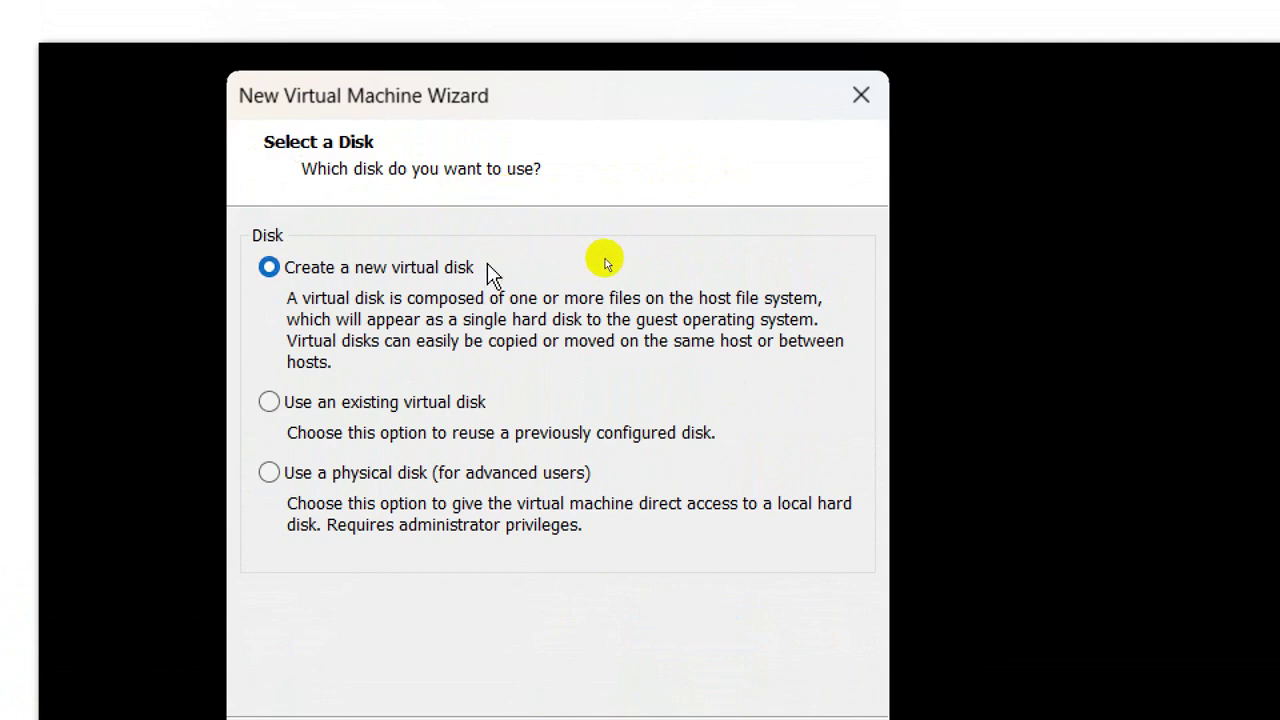
Choose to create a new virtual disk and continue to the disk capacity settings.
click(426, 410)
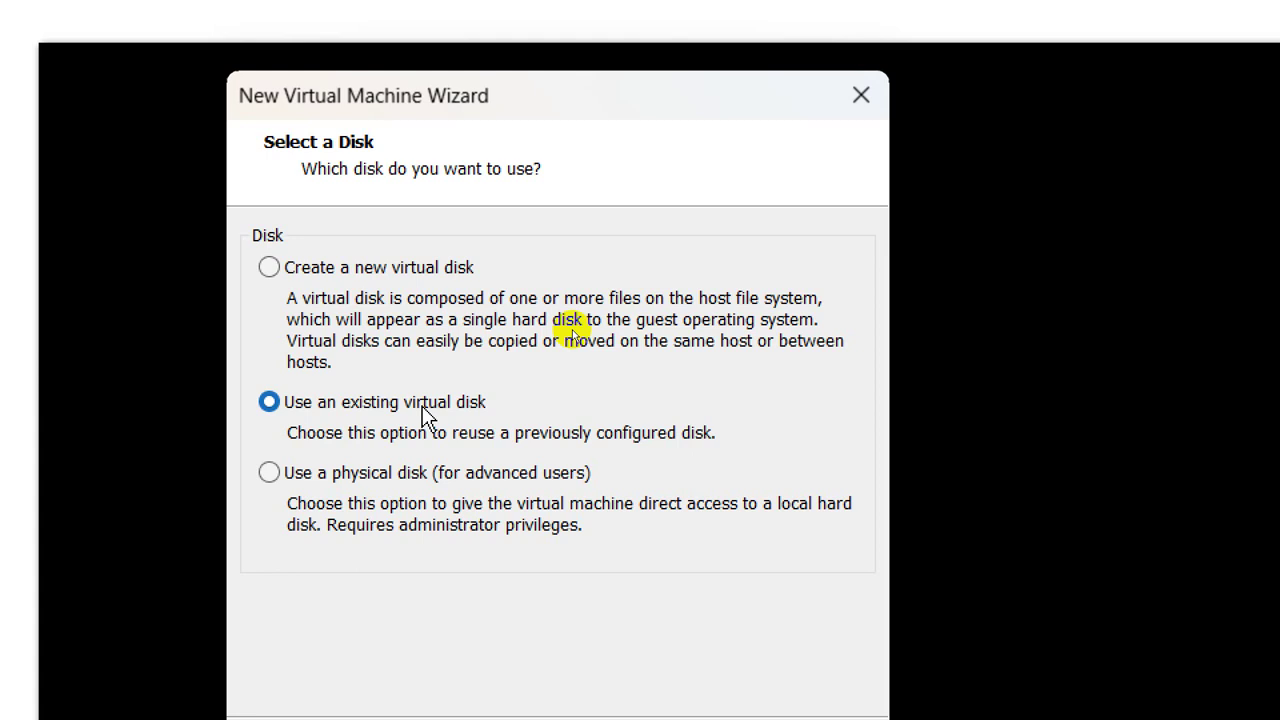
click(335, 267)
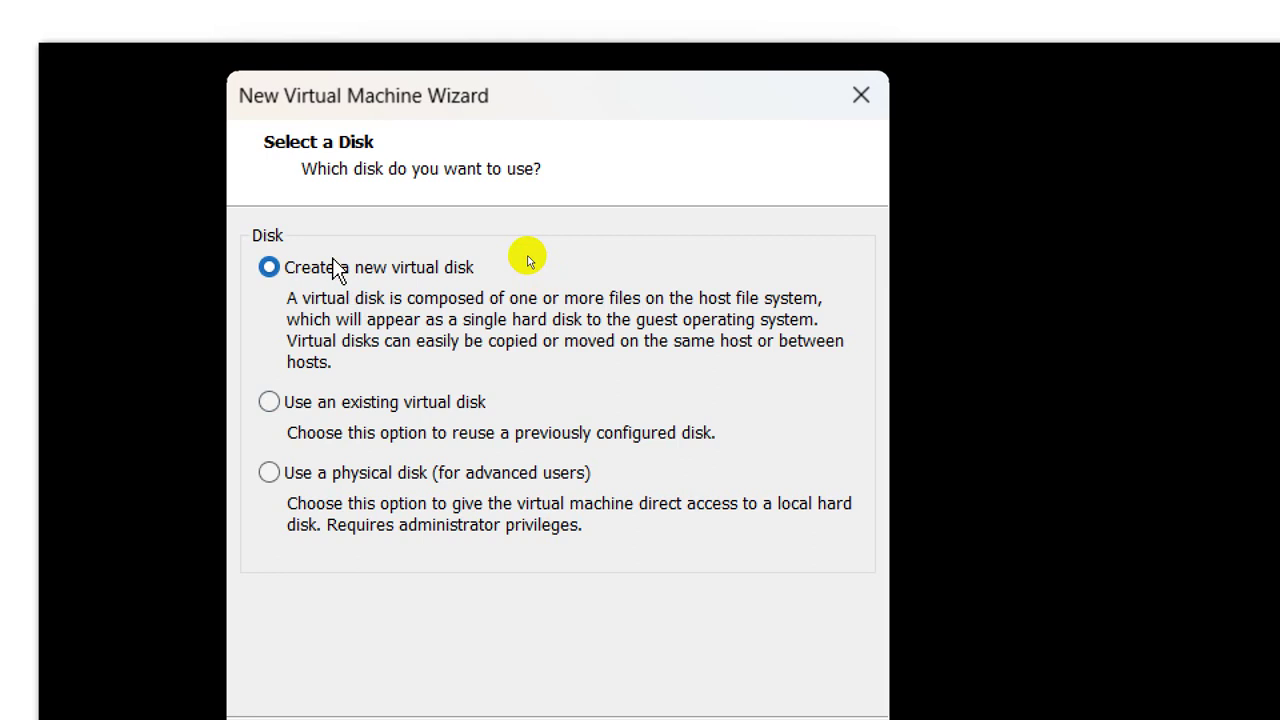
click(331, 479)
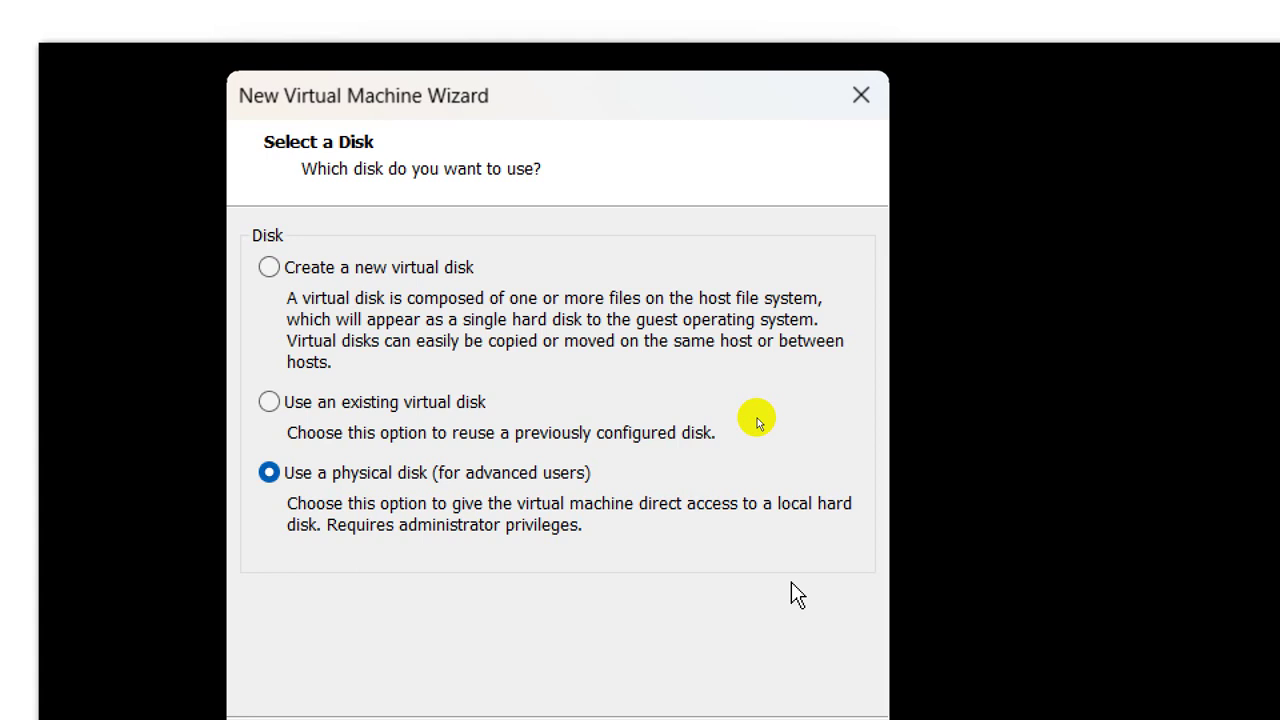
click(399, 282)
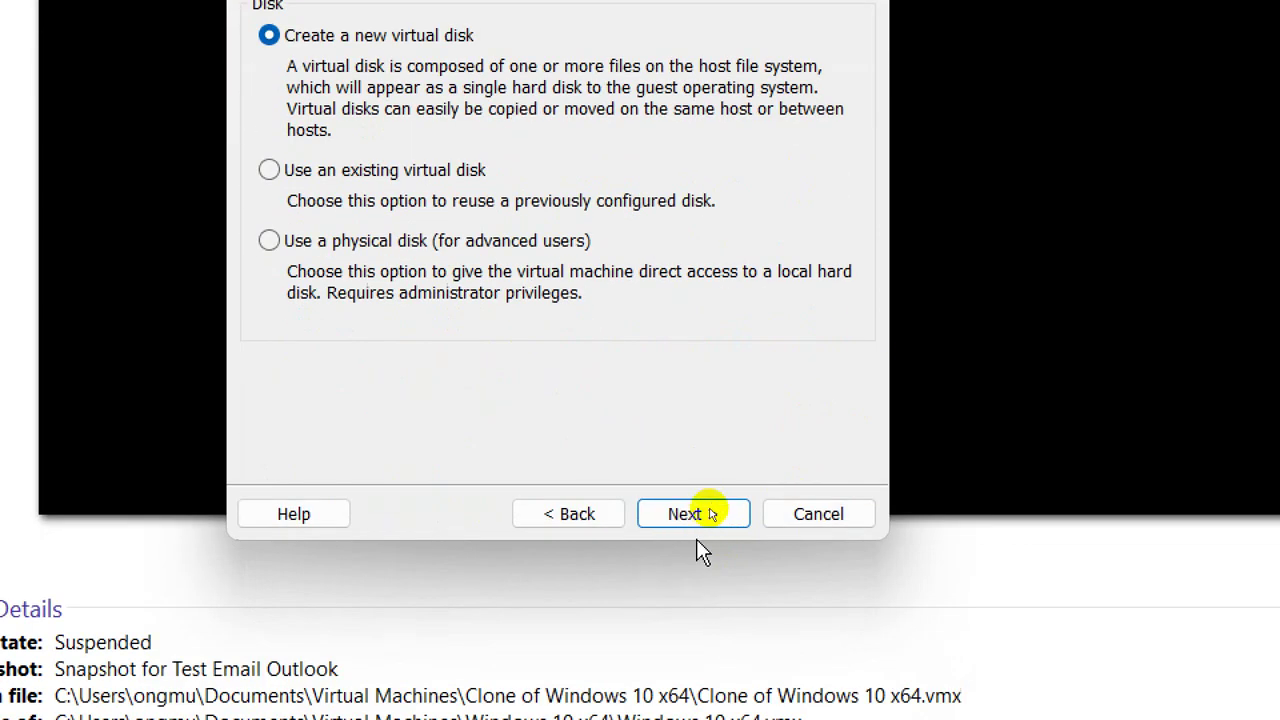
click(705, 513)
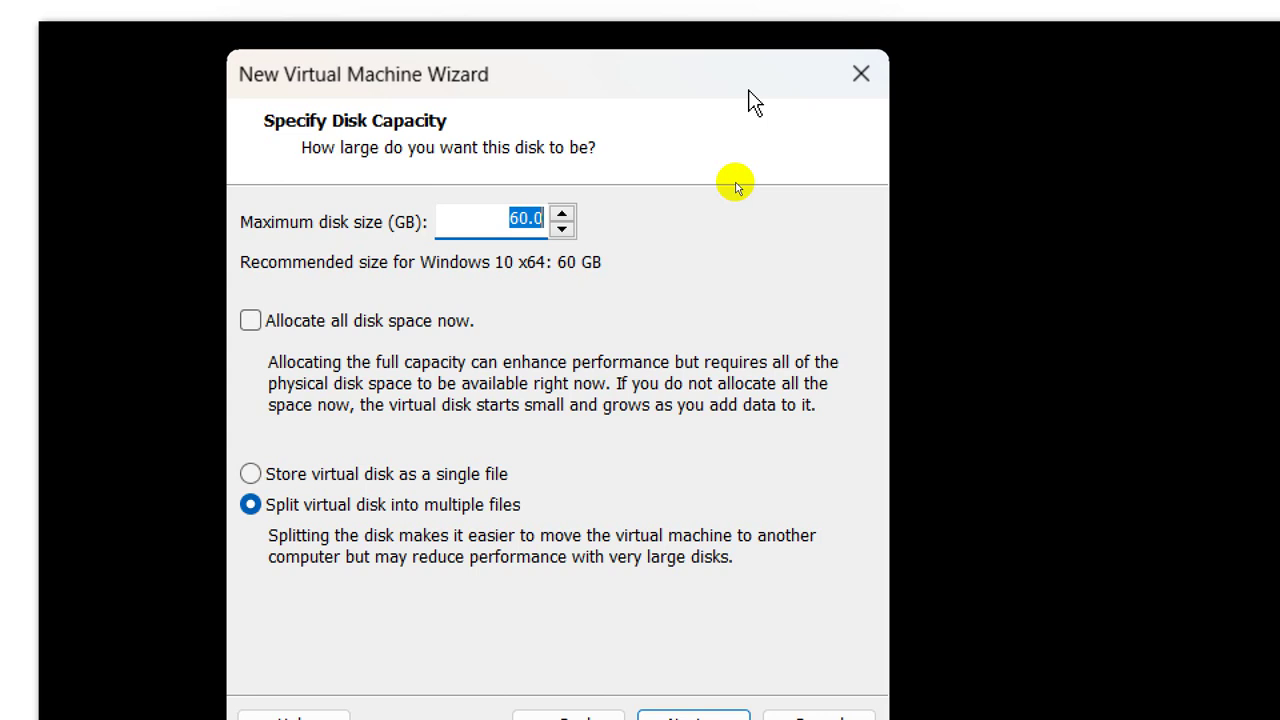
Set the maximum disk size to 60 GB.
text(1024)
key(BackSpace)
key(BackSpace)
key(BackSpace)
key(BackSpace)
text(60)
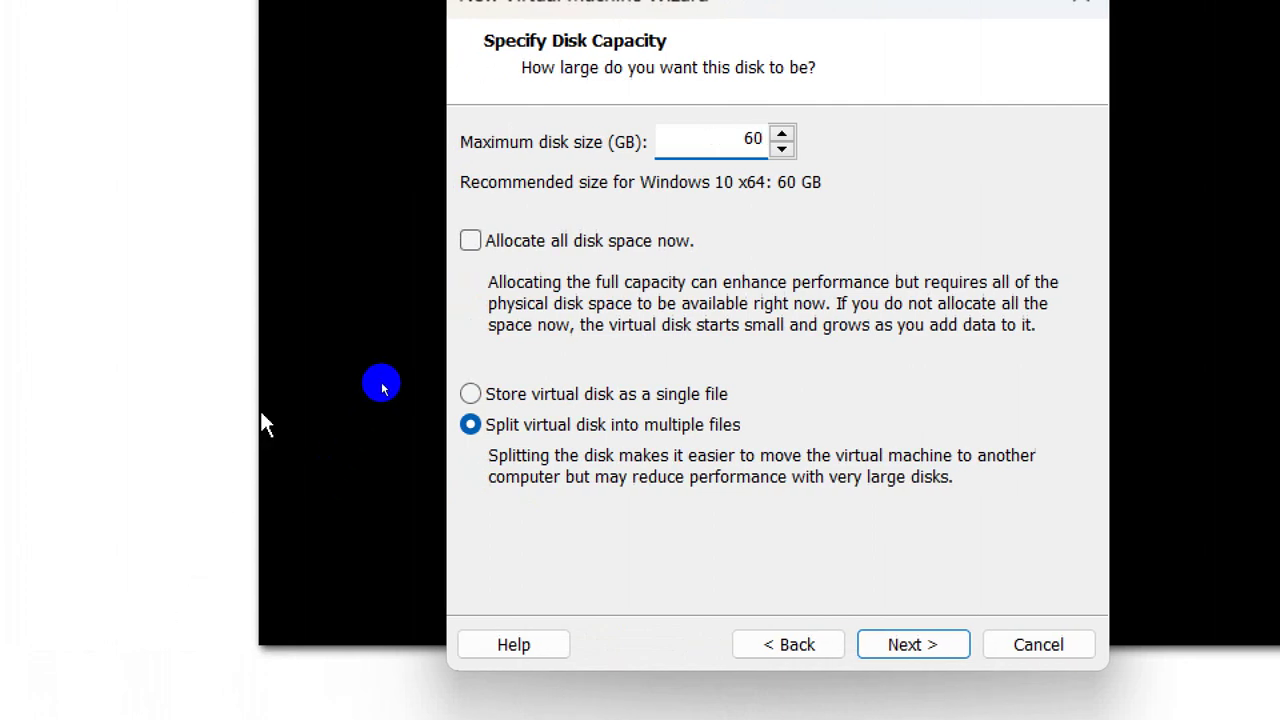
Leave immediate allocation of all disk space off and store the virtual disk as a single file.
click(519, 243)
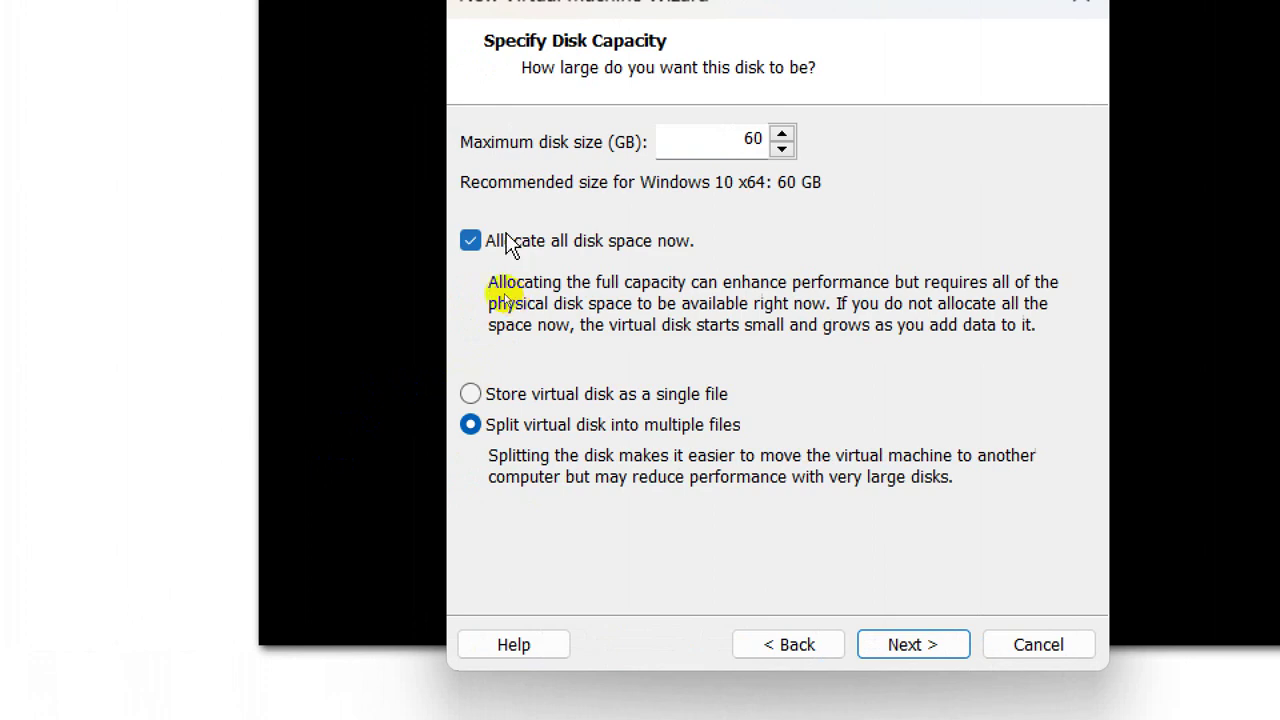
click(606, 245)
click(600, 400)
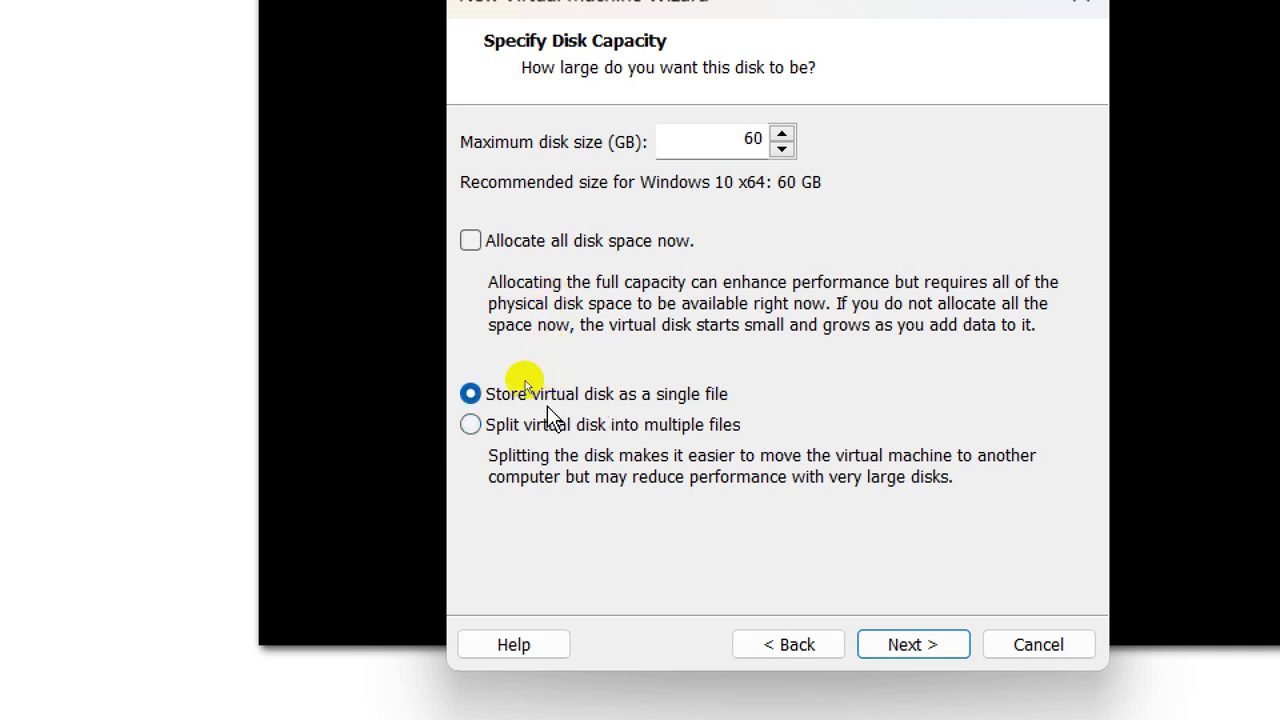
click(668, 428)
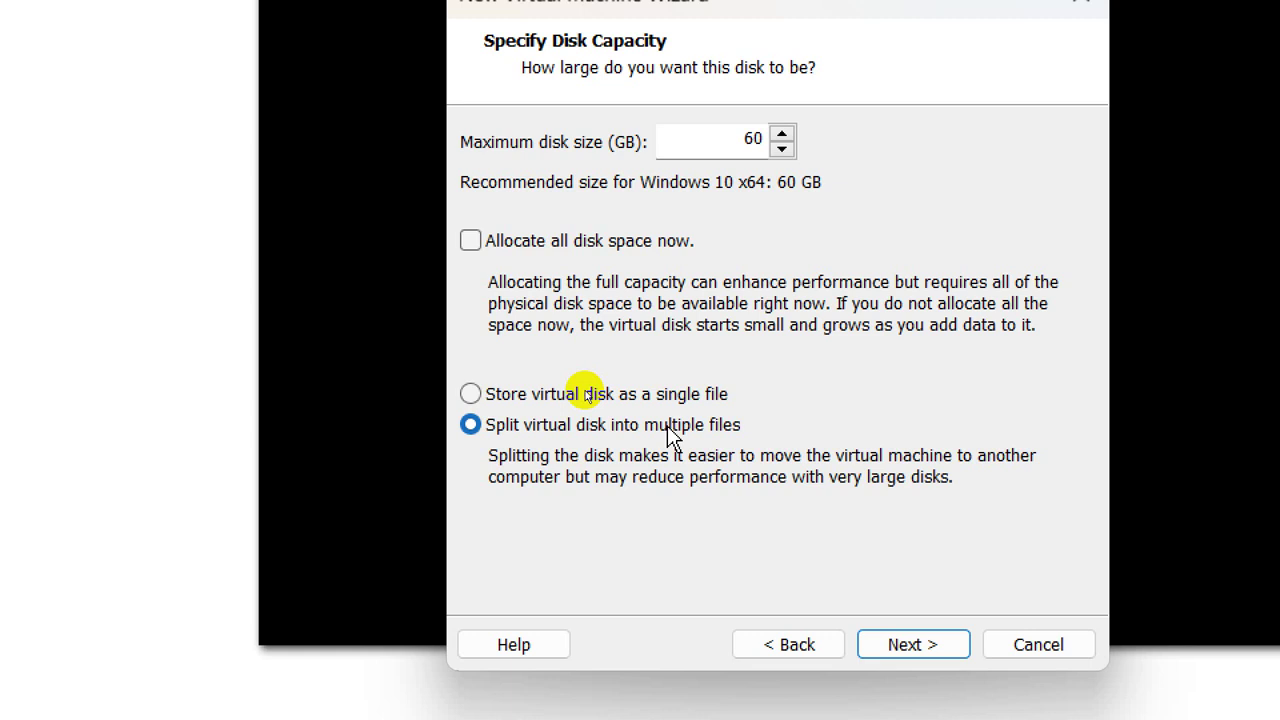
click(643, 395)
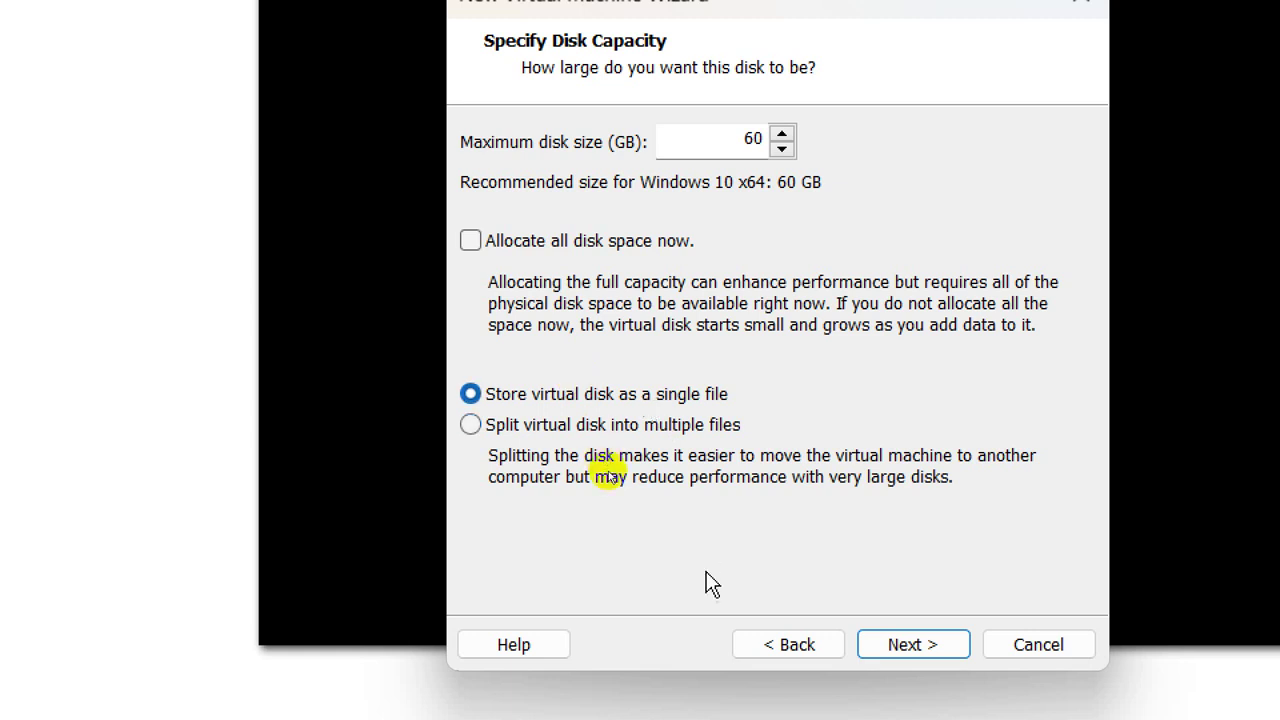
click(928, 646)
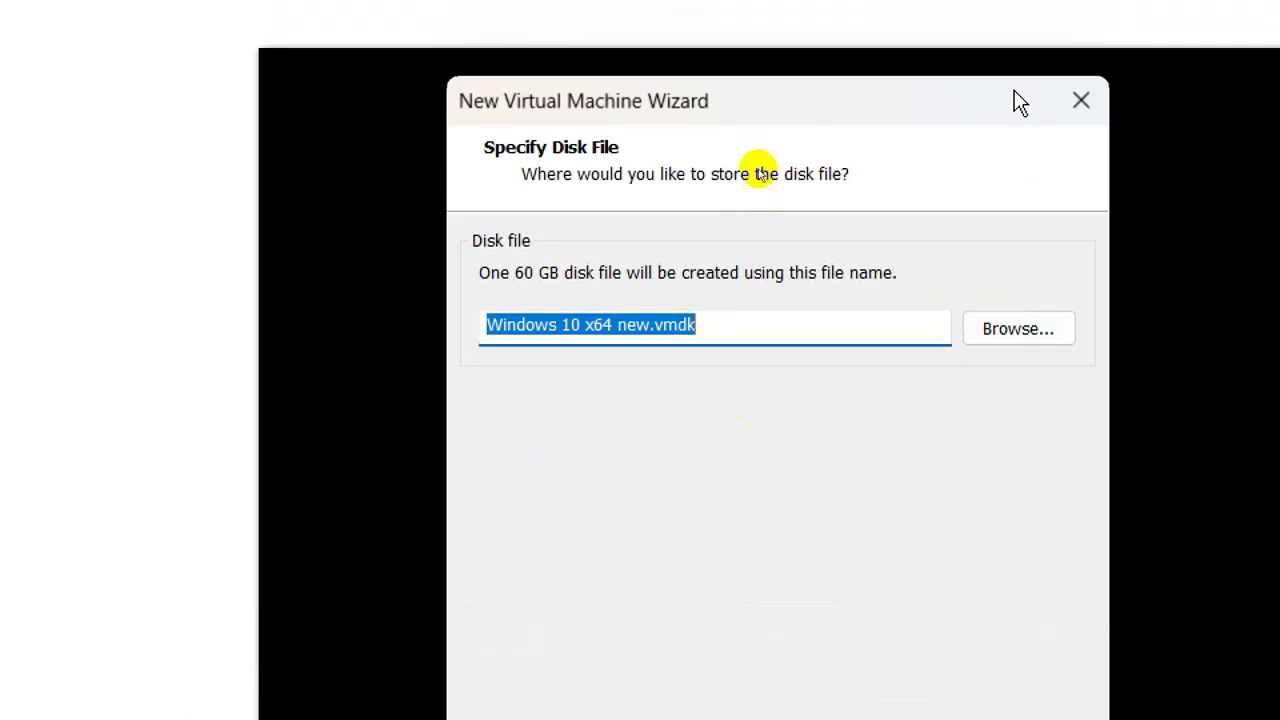
Accept Windows 10 x64 new.vmdk as the disk file name and review the machine's name in the settings summary.
click(773, 332)
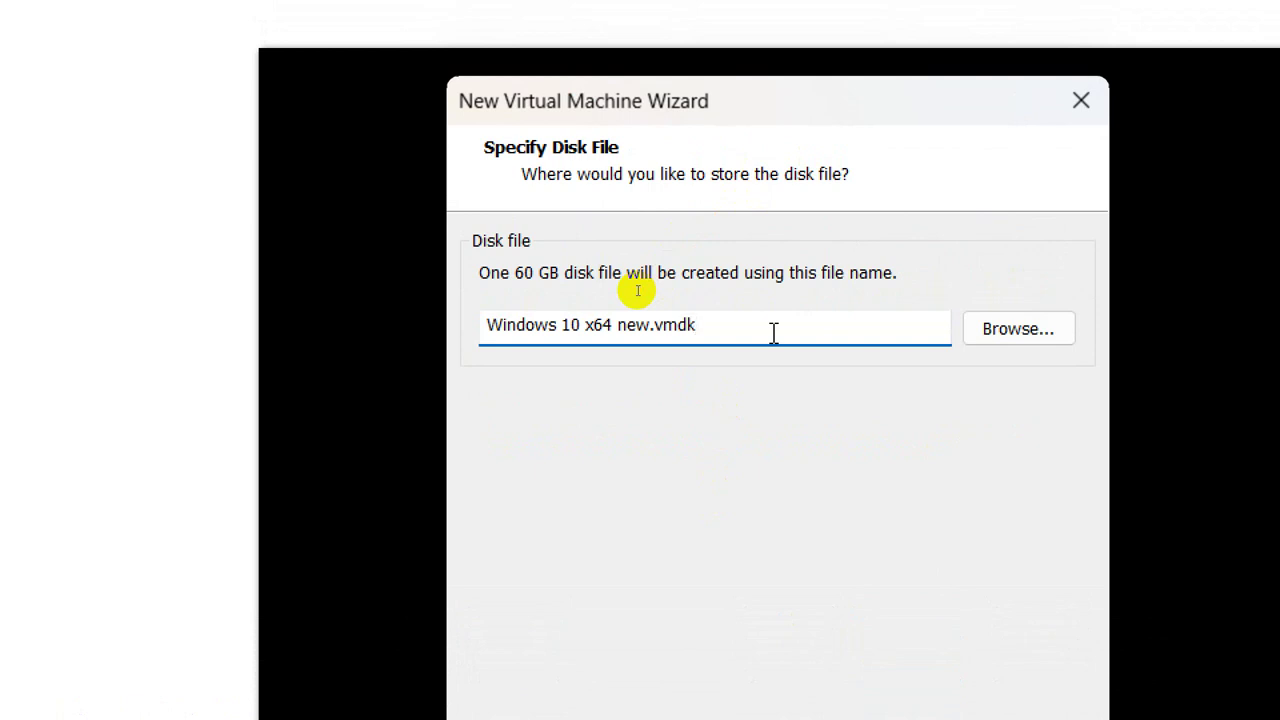
drag(757, 328, 486, 349)
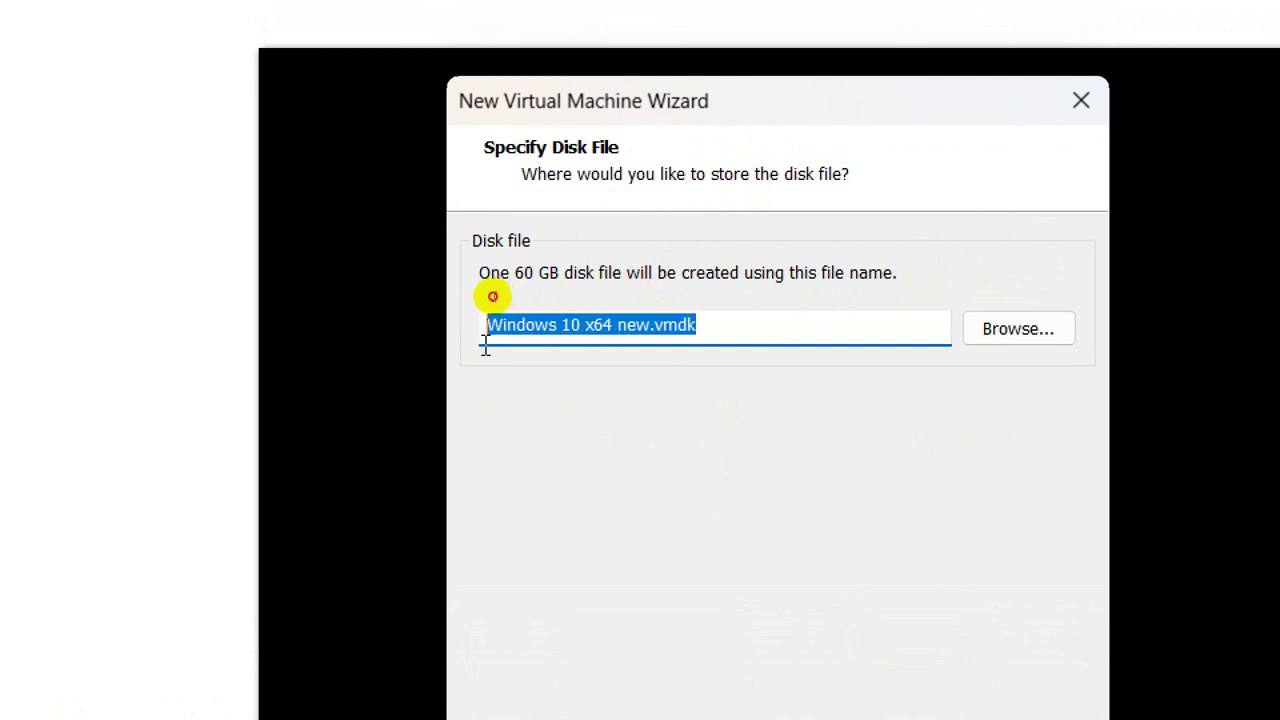
click(658, 326)
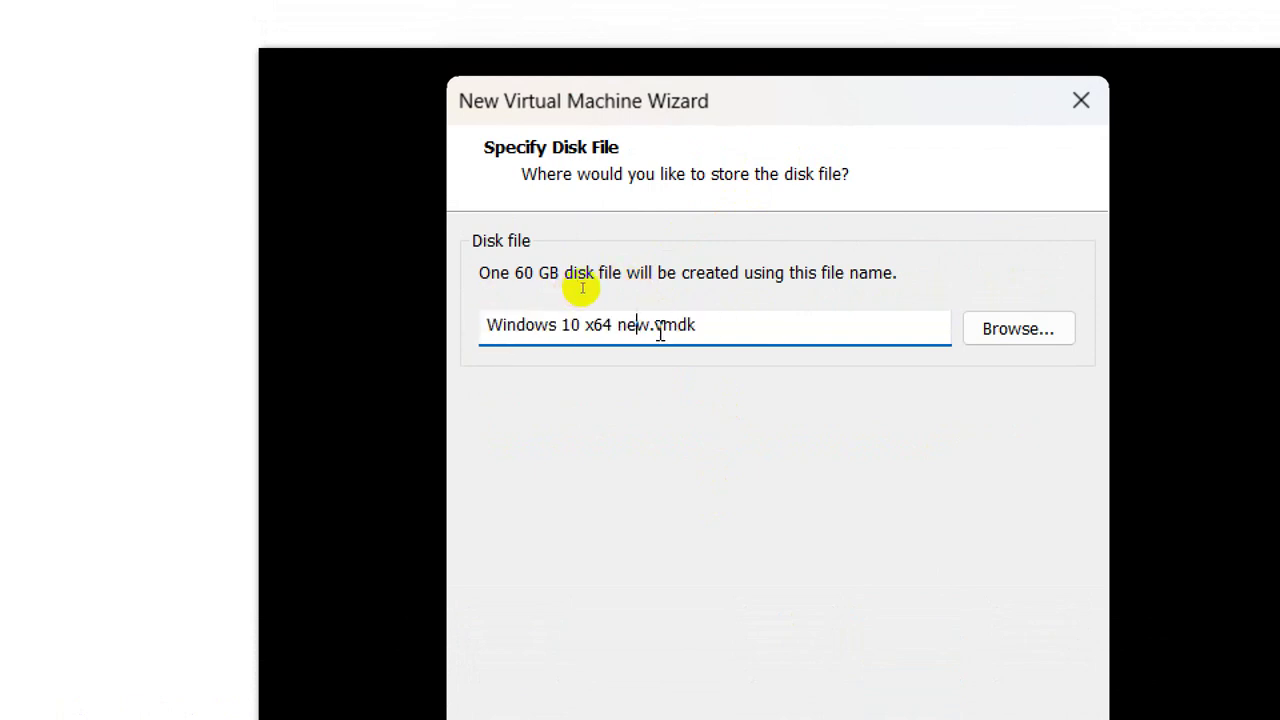
drag(696, 322, 656, 320)
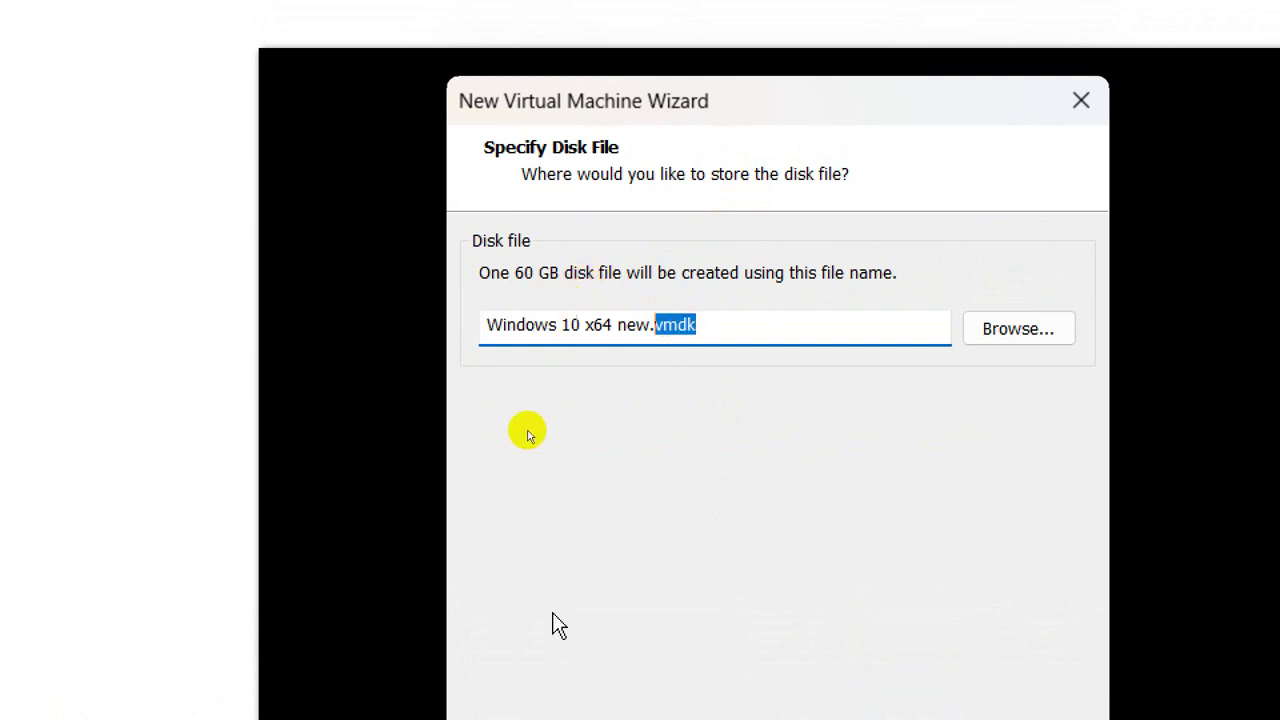
click(674, 336)
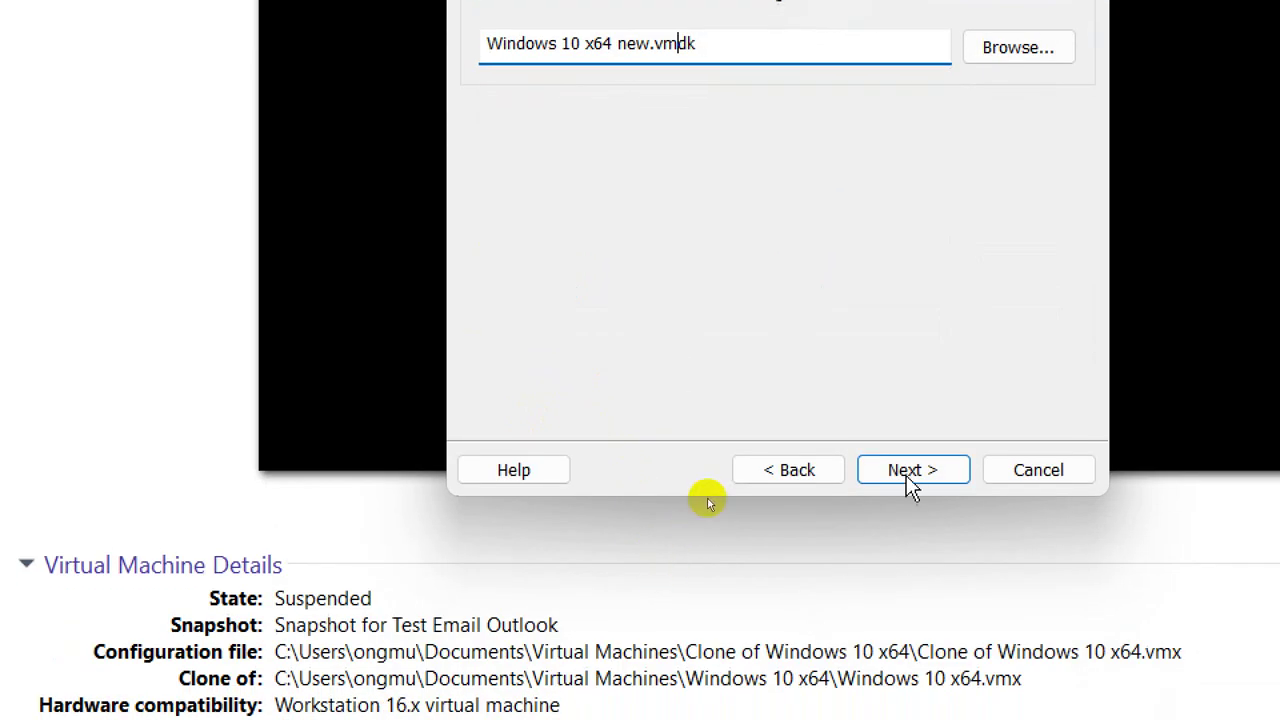
click(910, 475)
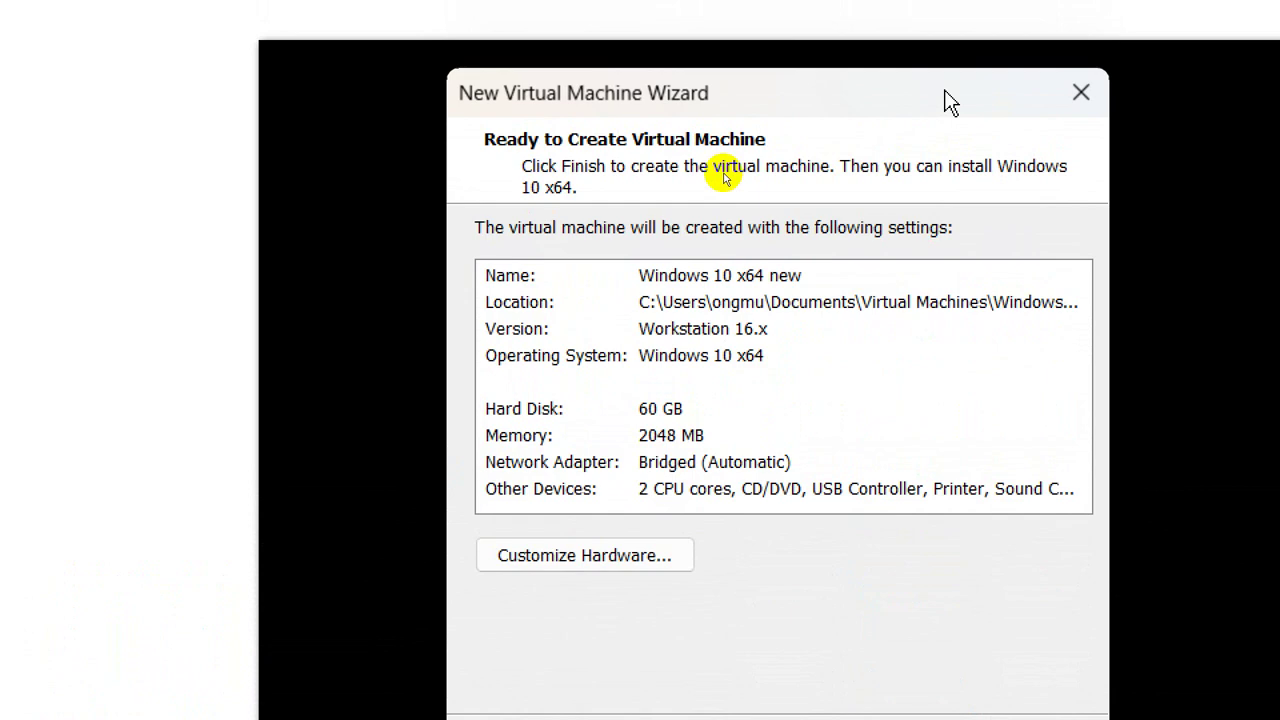
click(740, 275)
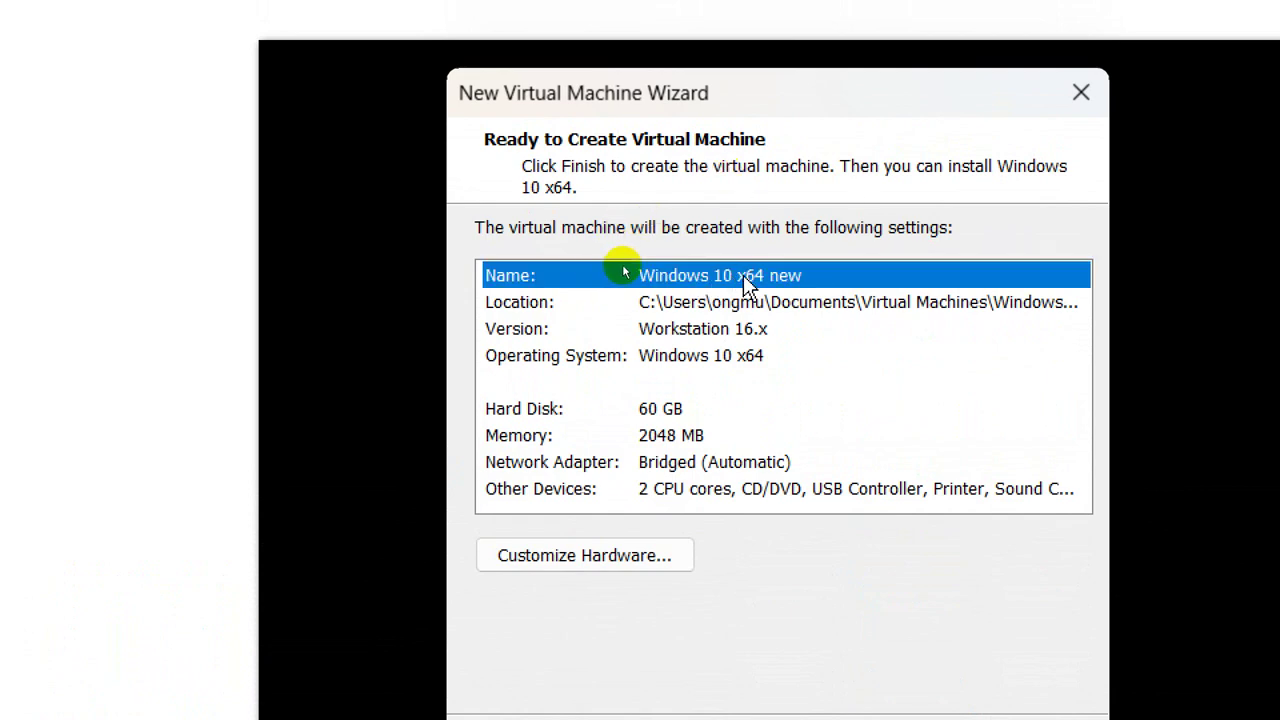
Review the version, operating system, hard disk, memory, network adapter and other device entries in the summary and finish creating the virtual machine.
click(730, 329)
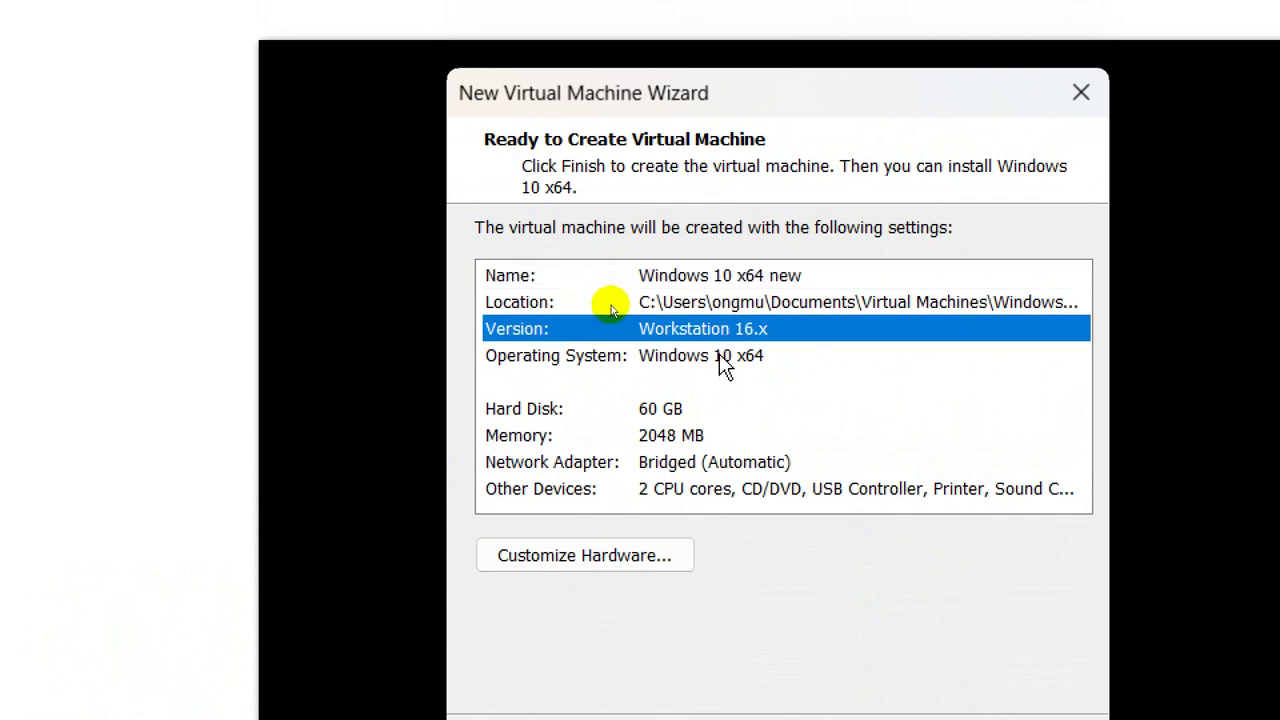
click(718, 355)
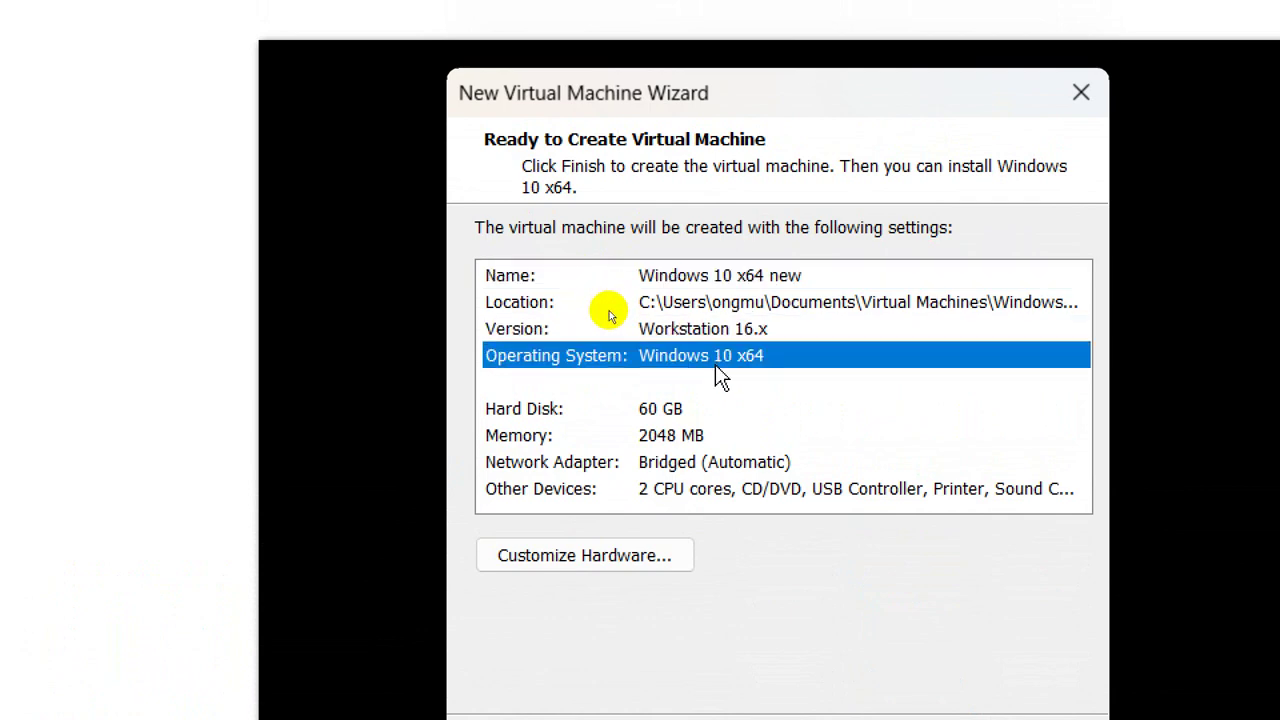
click(693, 410)
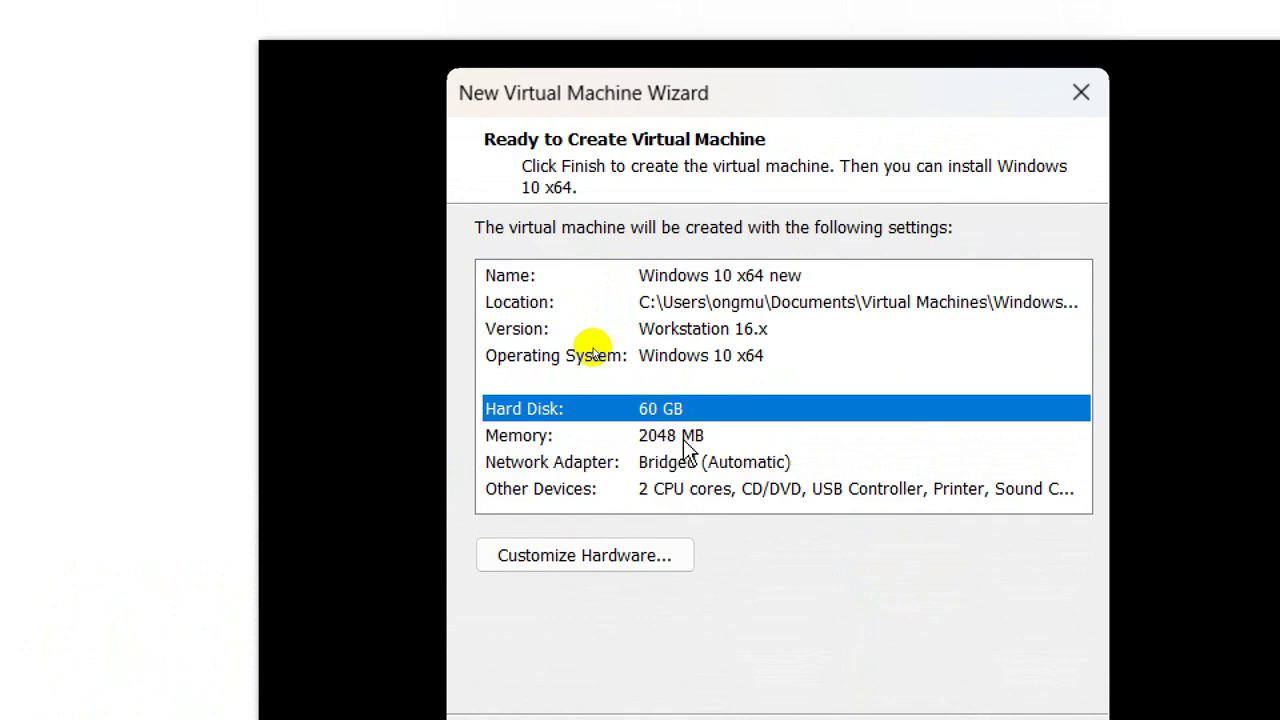
click(683, 437)
click(683, 465)
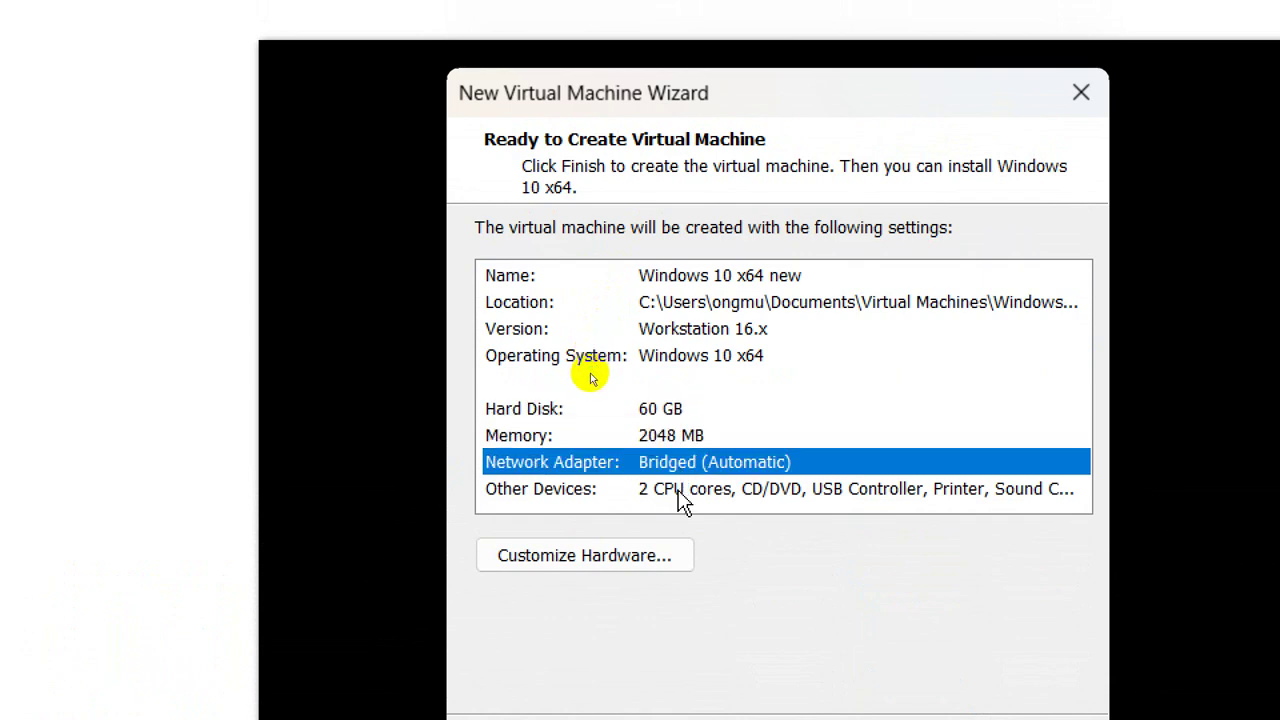
click(678, 491)
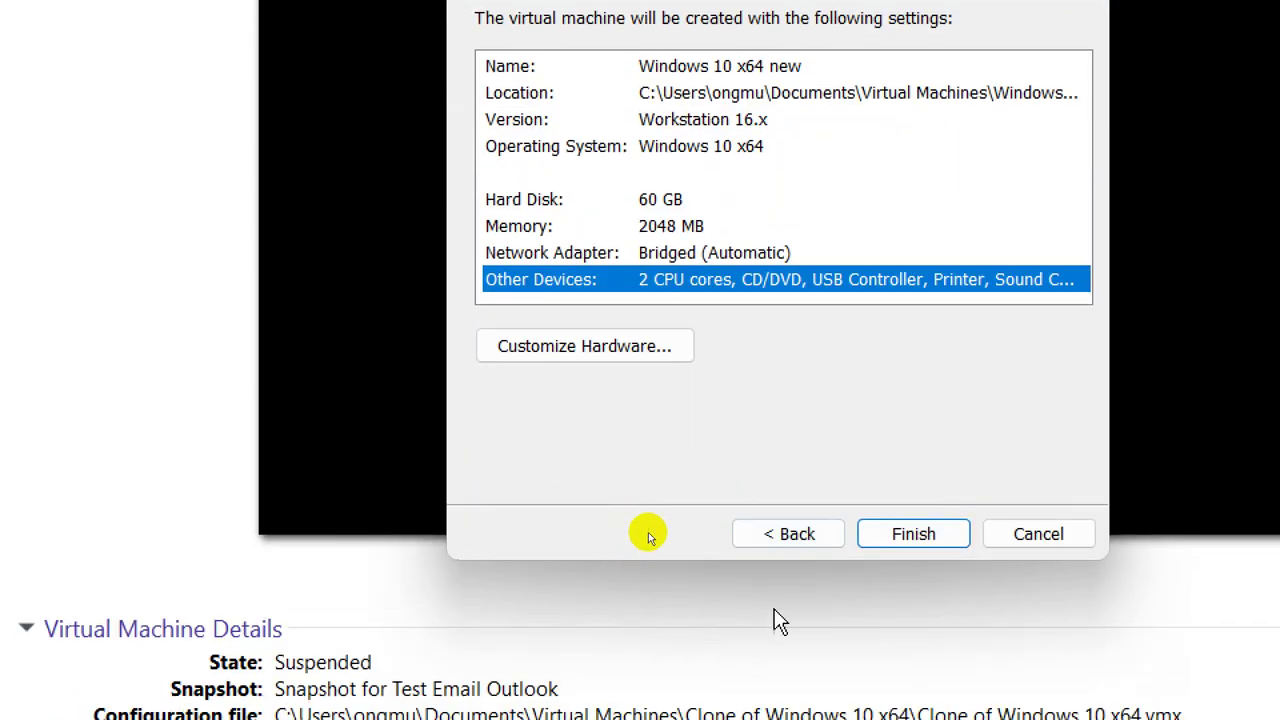
click(912, 536)
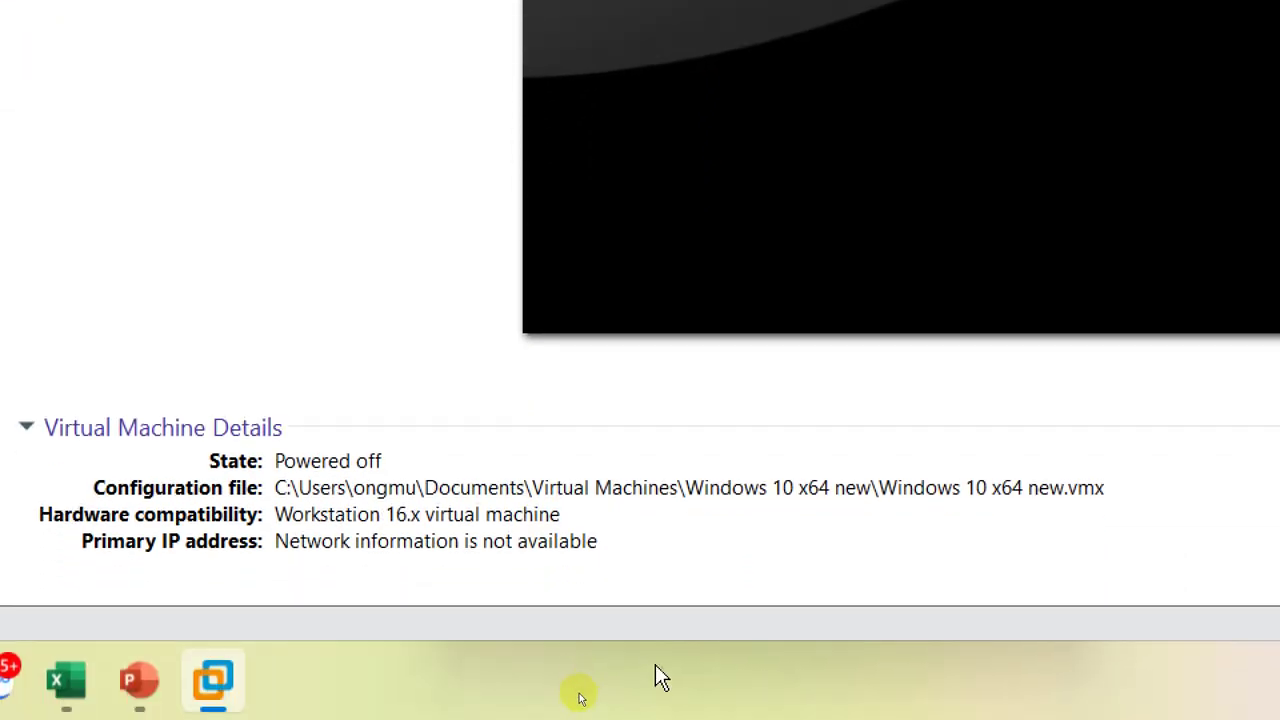
click(653, 670)
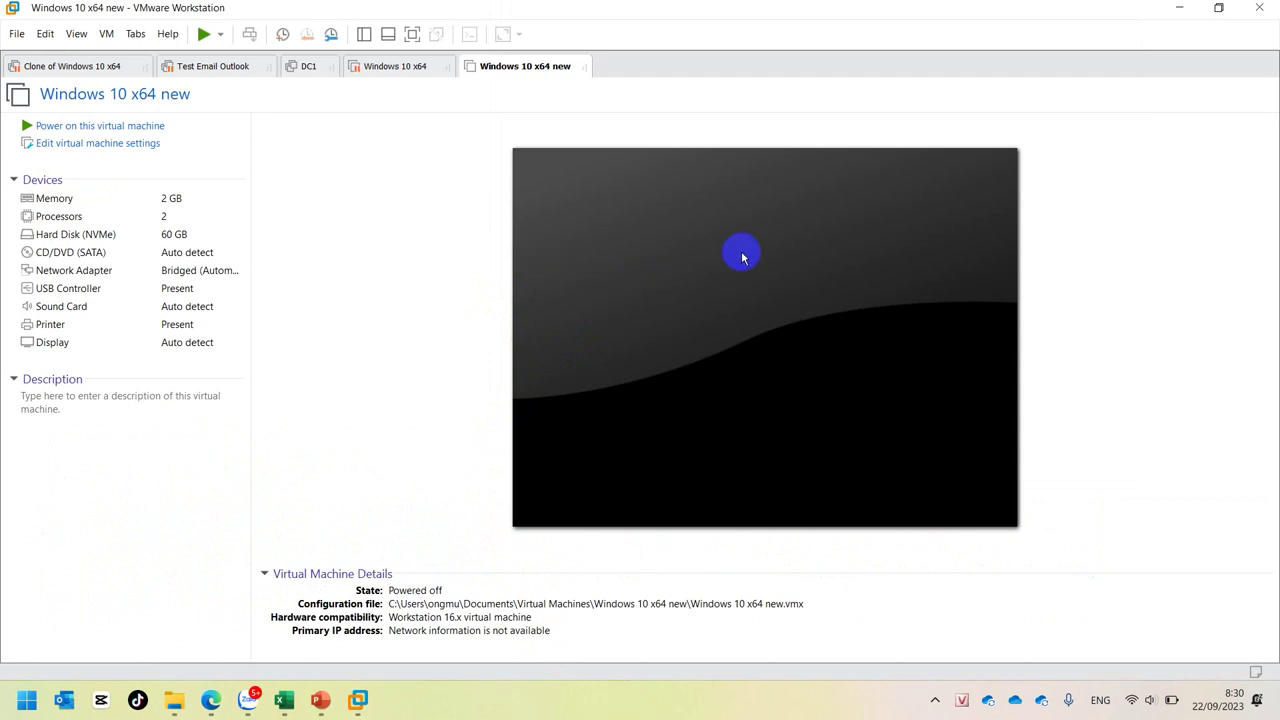
Try to boot the Windows 10 x64 new virtual machine without an installation image, then power it off.
click(135, 128)
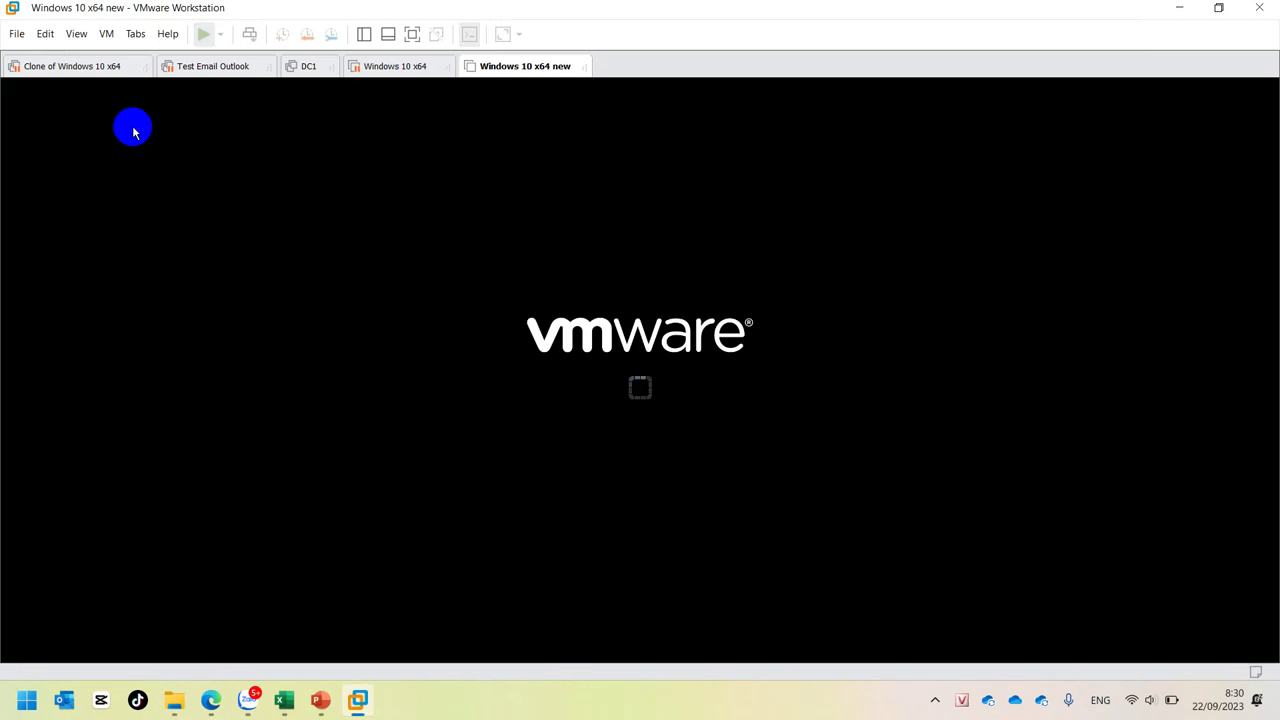
click(672, 381)
click(590, 341)
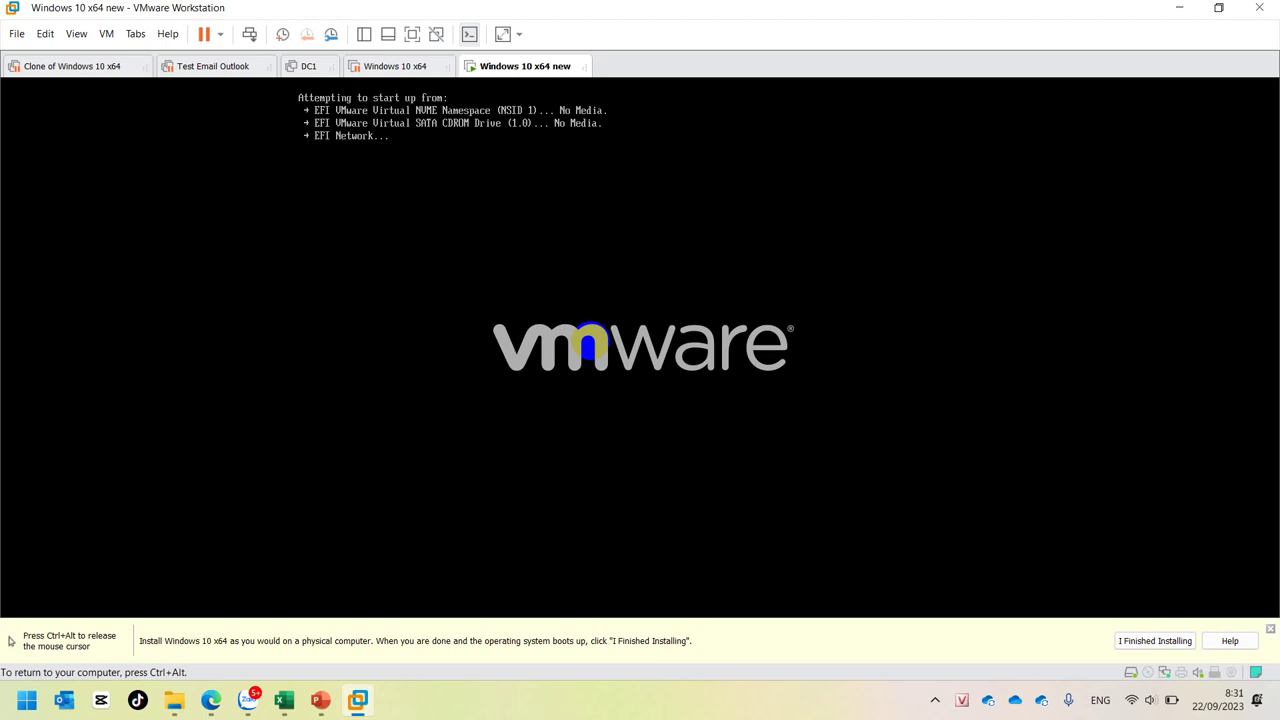
key(ctrl+alt)
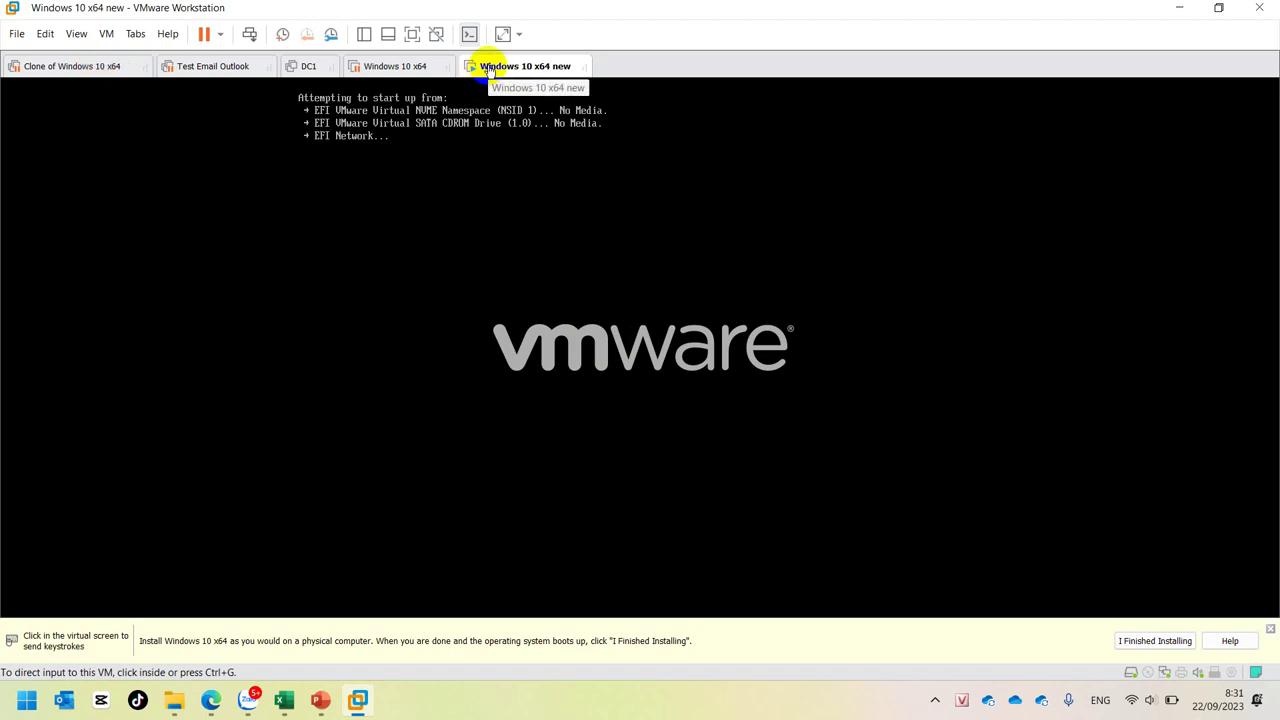
click(221, 35)
click(214, 77)
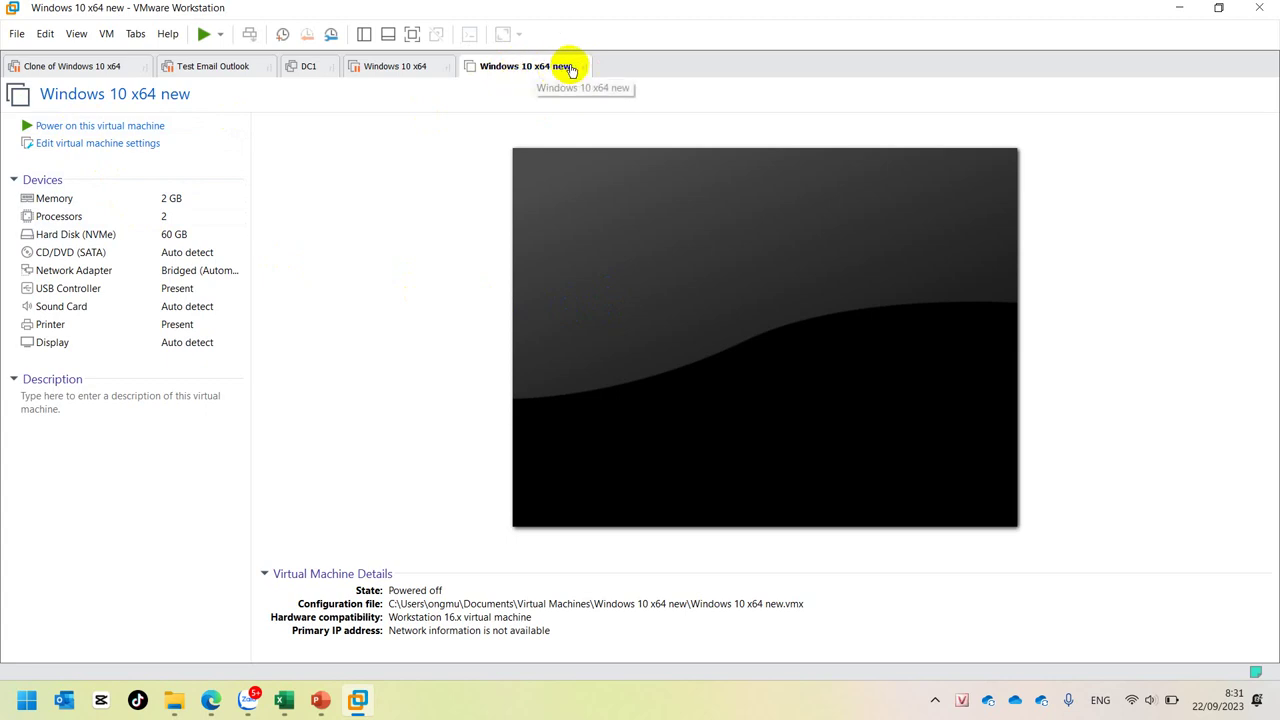
Switch the connection of the virtual machine's CD/DVD (SATA) drive to use an ISO image file.
double_click(90, 255)
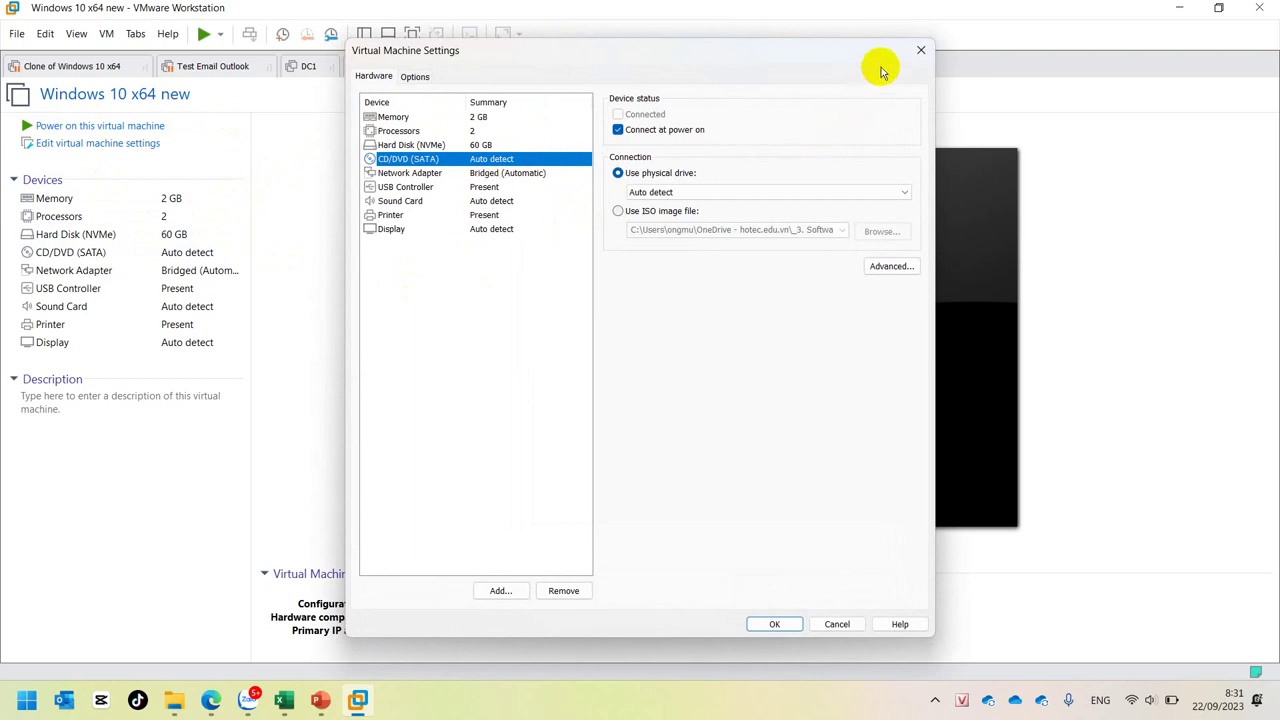
click(919, 50)
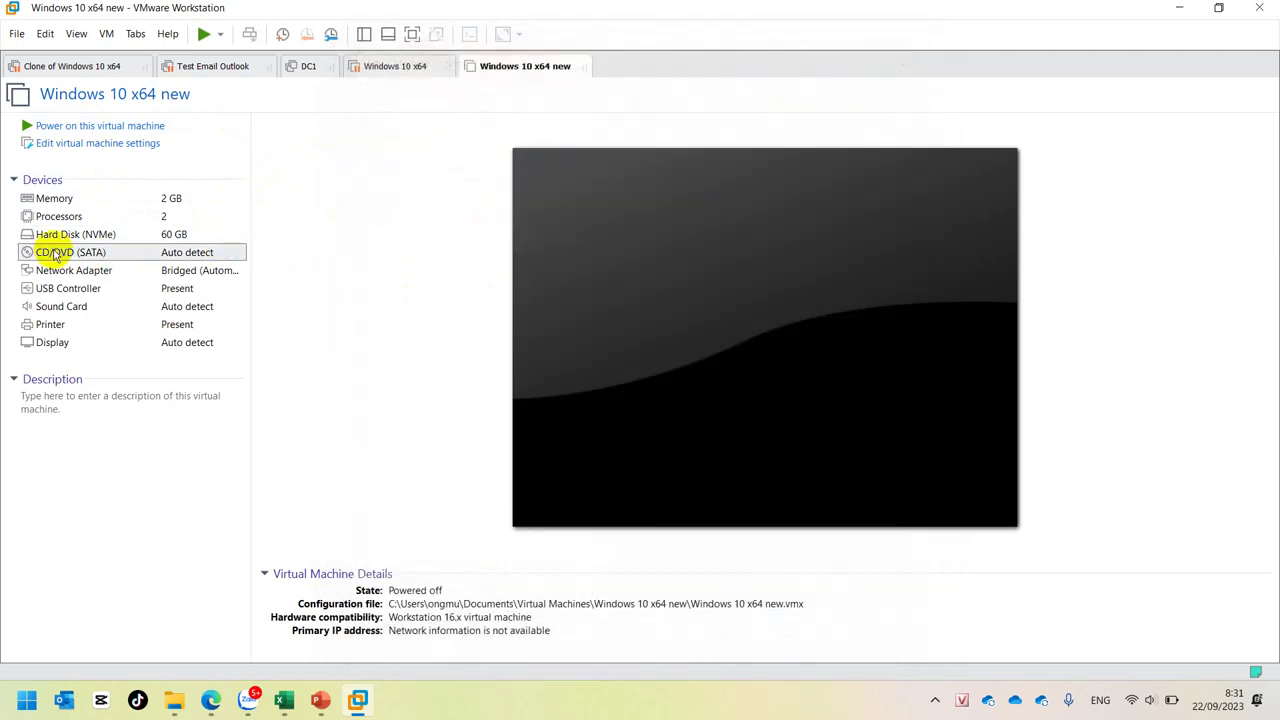
double_click(55, 254)
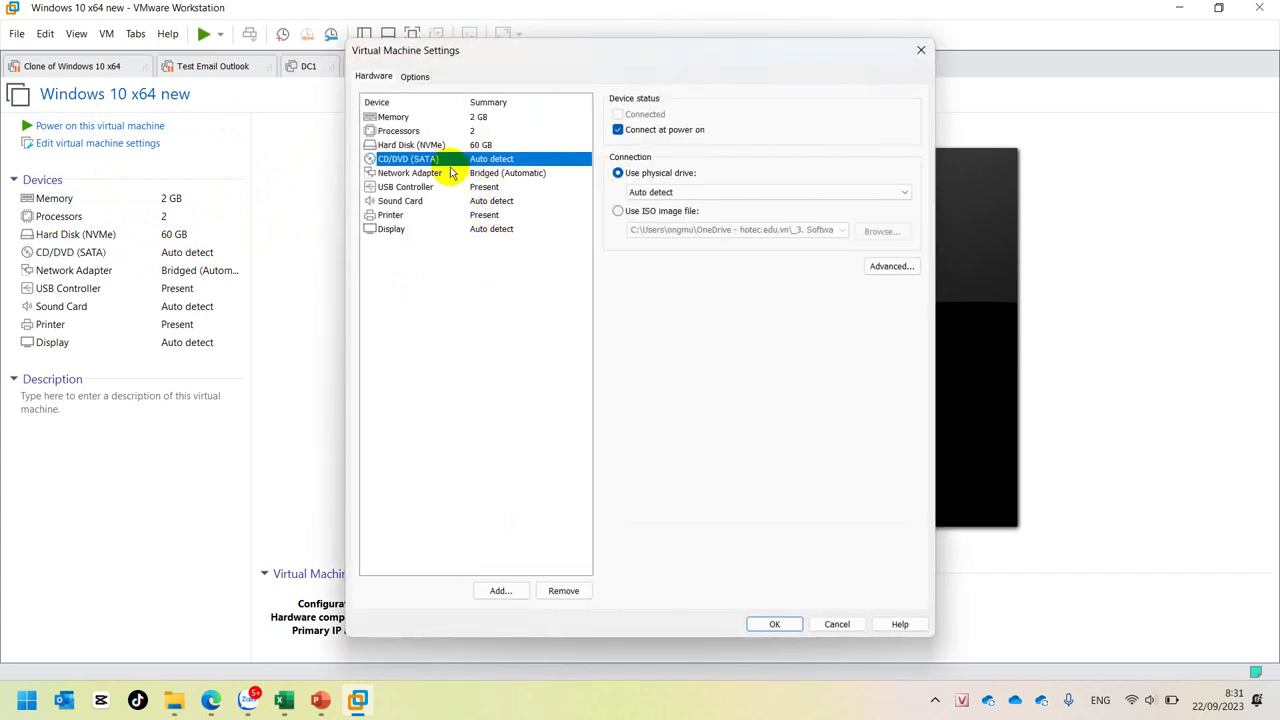
click(656, 216)
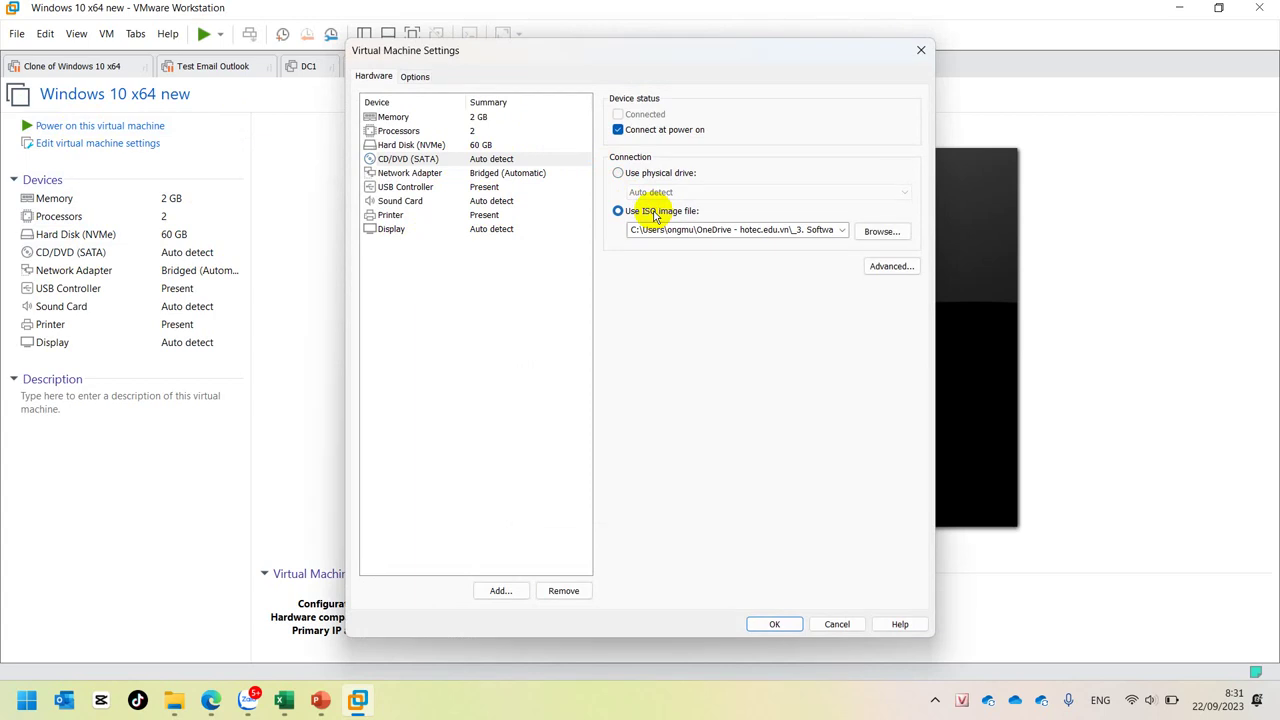
Load the Windows 10 LITE 21H1 image from the May Ao folder in _3. Software as the drive's ISO and save the settings.
click(880, 231)
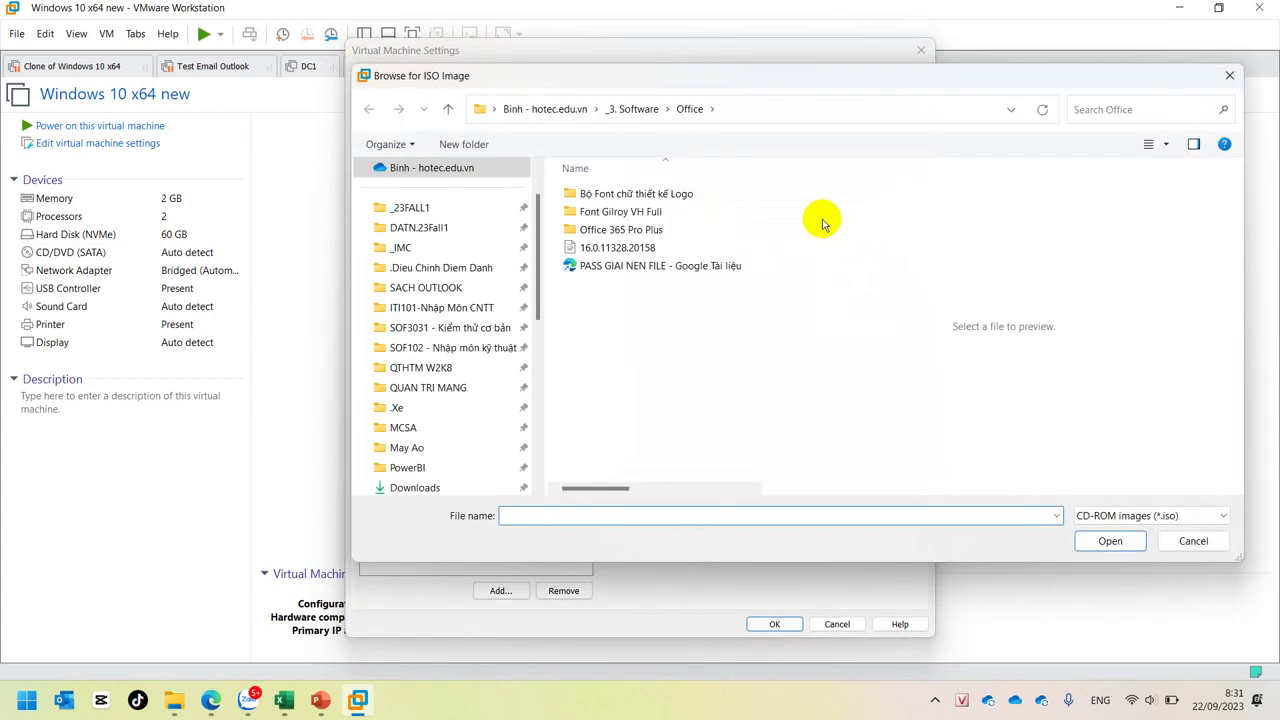
click(631, 112)
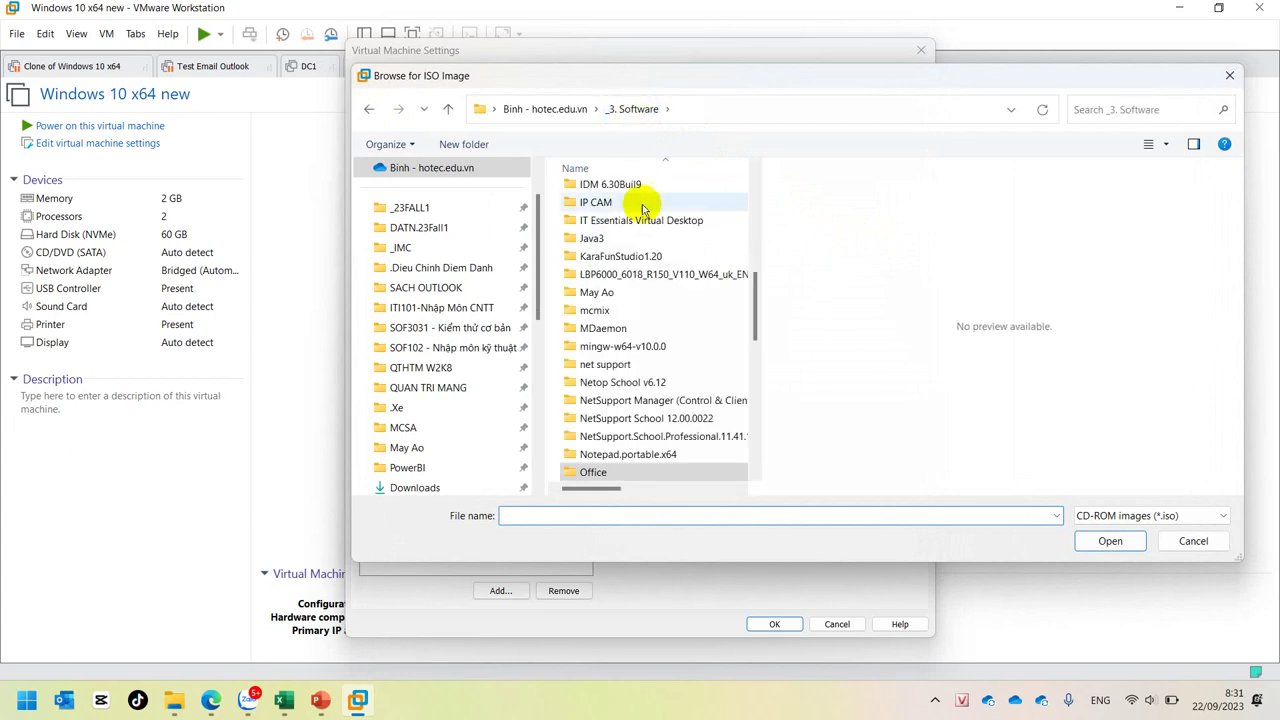
double_click(606, 294)
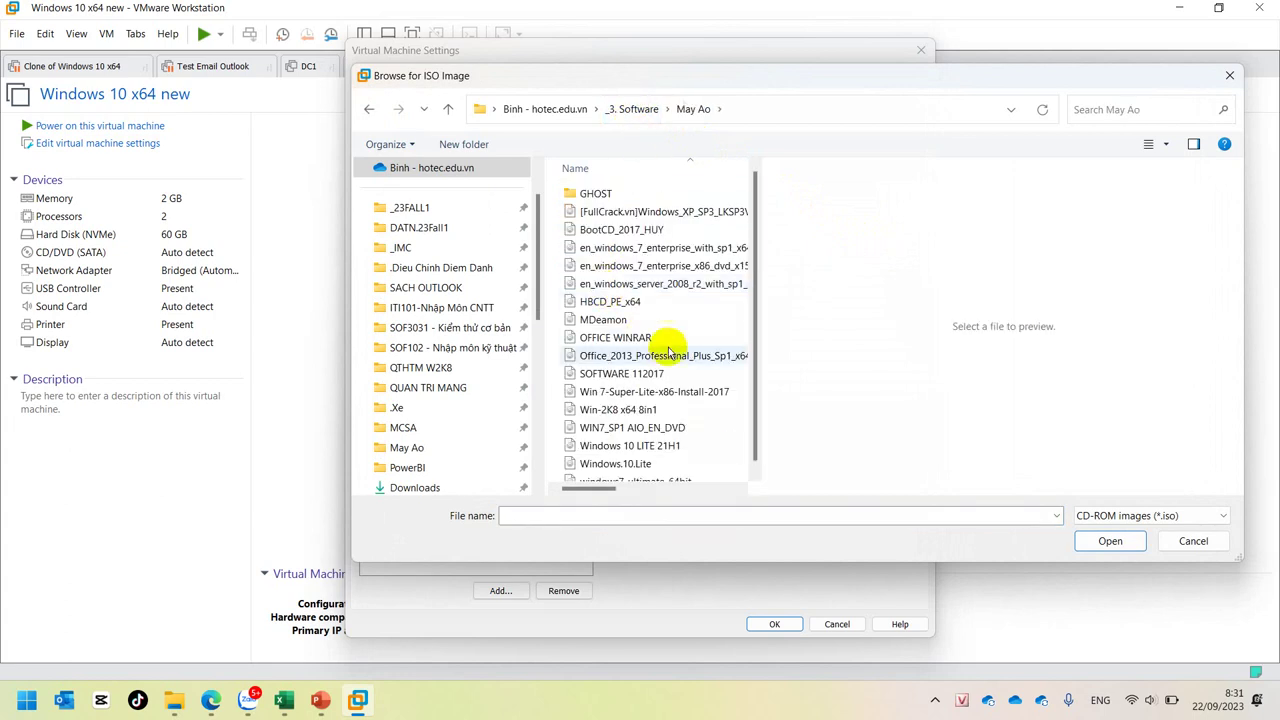
click(634, 441)
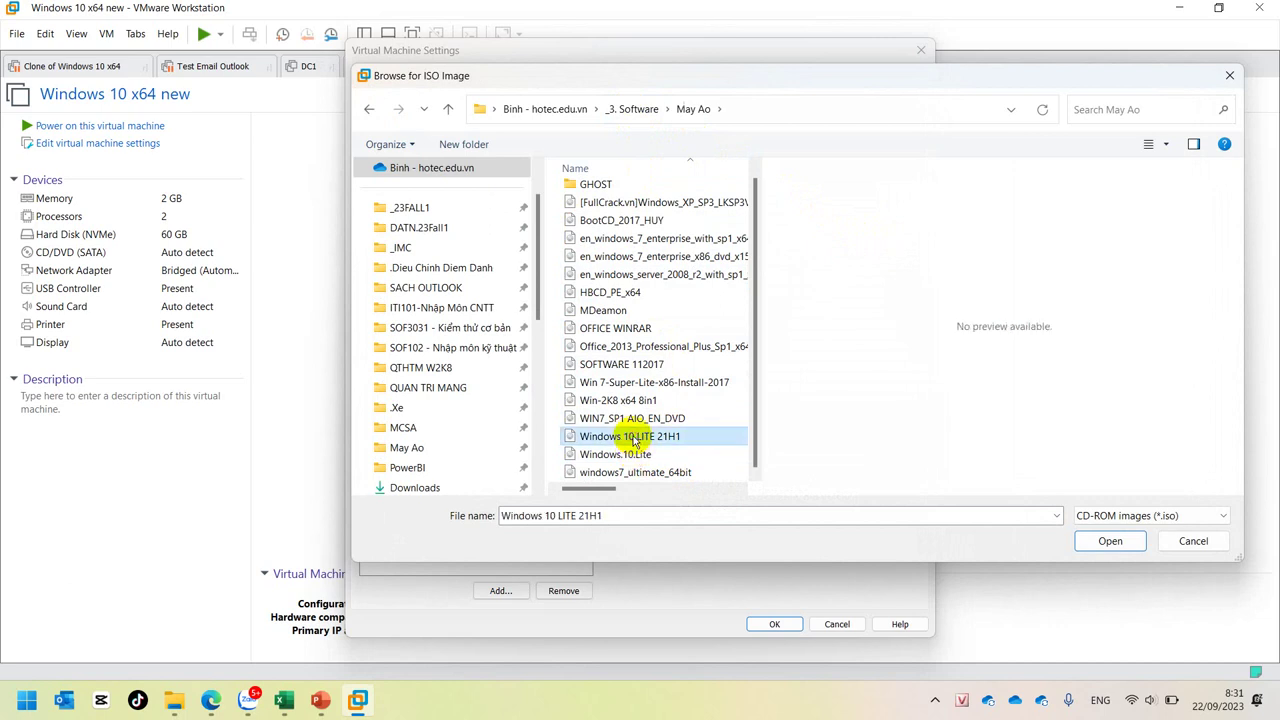
click(1110, 541)
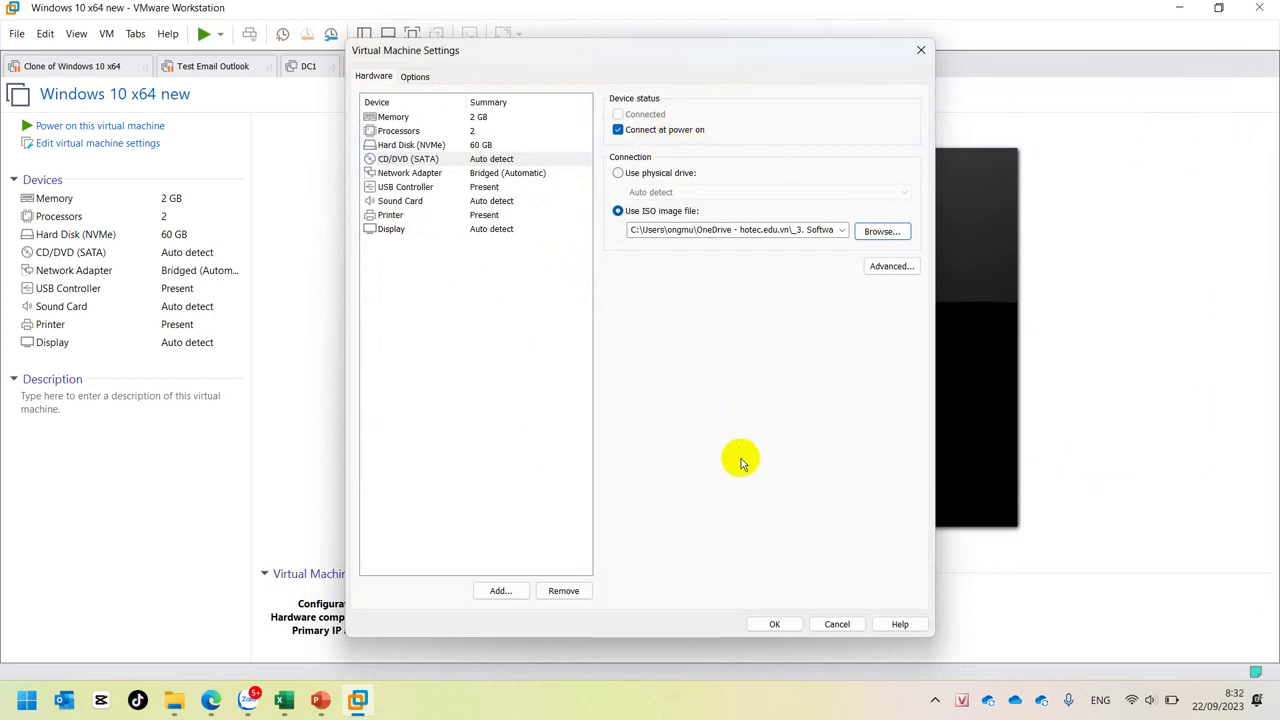
click(775, 623)
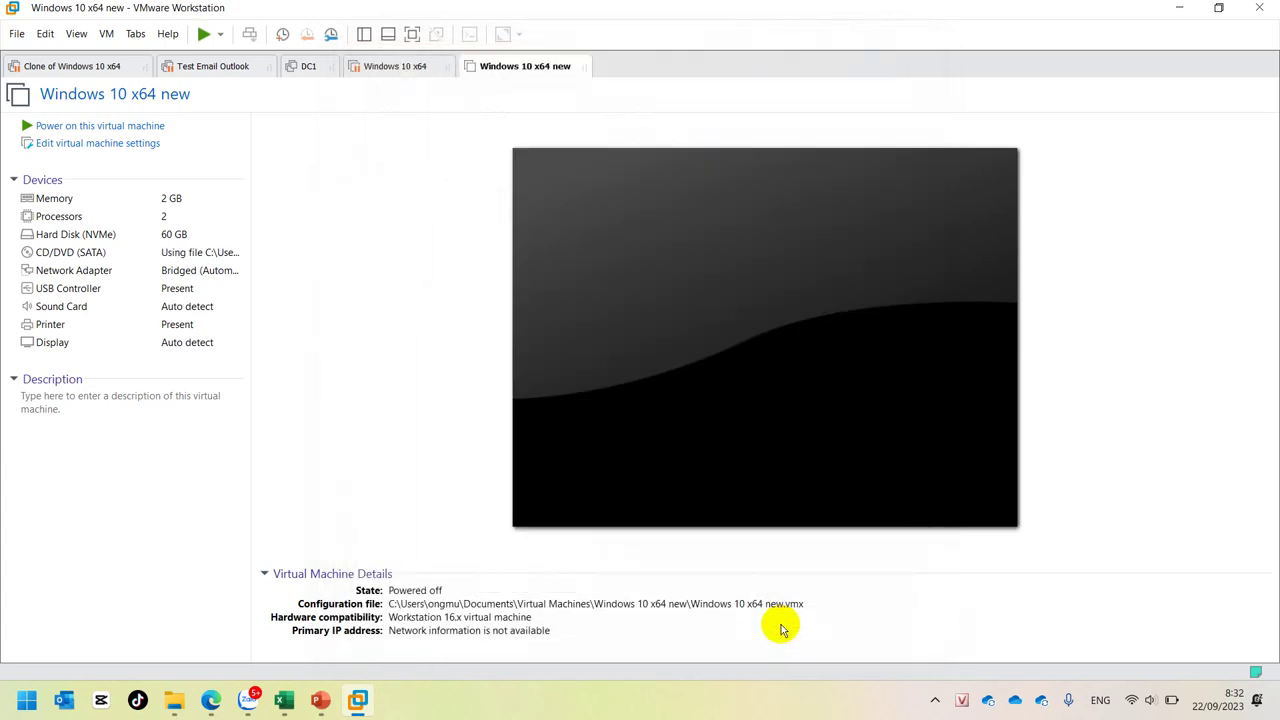
Power on the virtual machine, boot it from the CD/DVD image and release input back to the host computer.
click(100, 128)
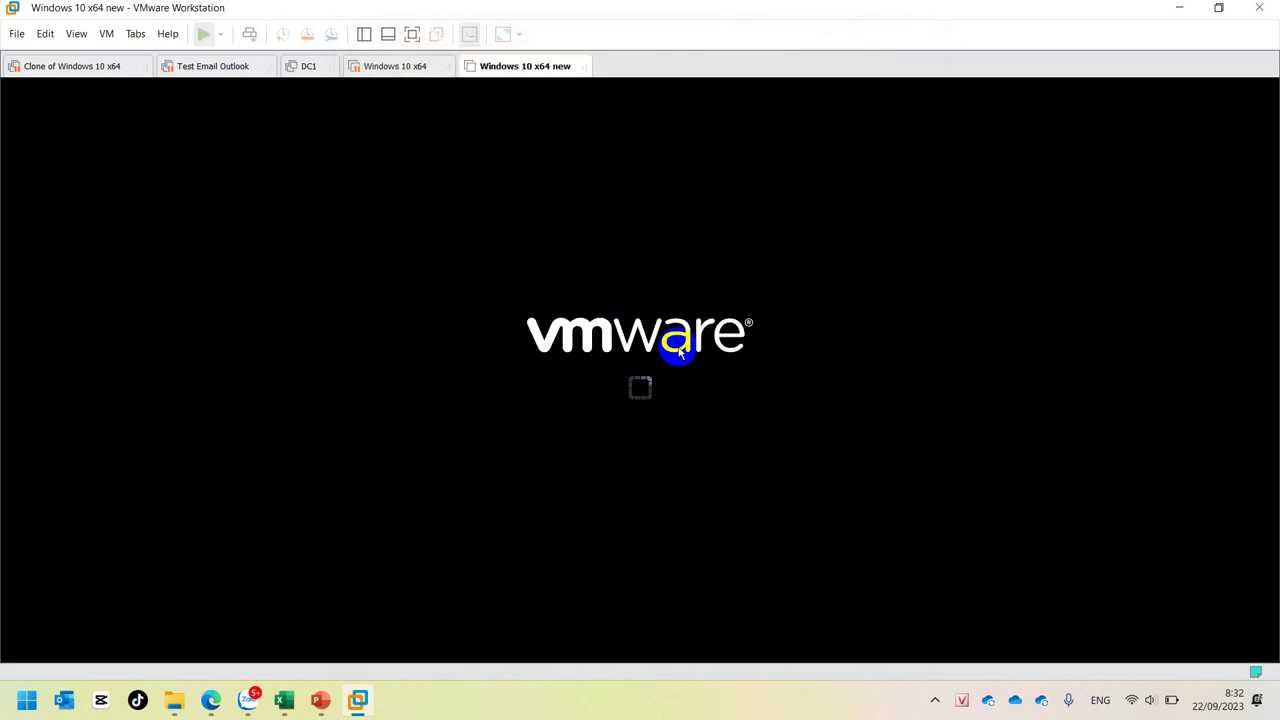
click(683, 358)
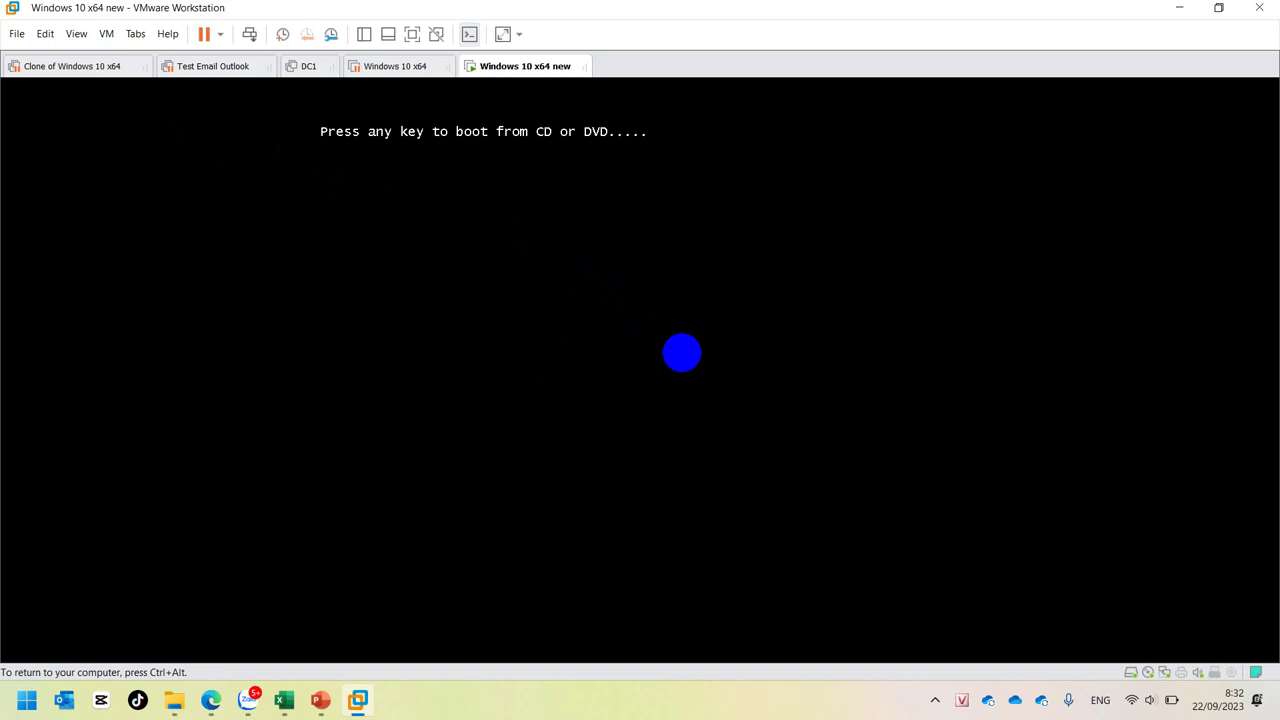
key(Return)
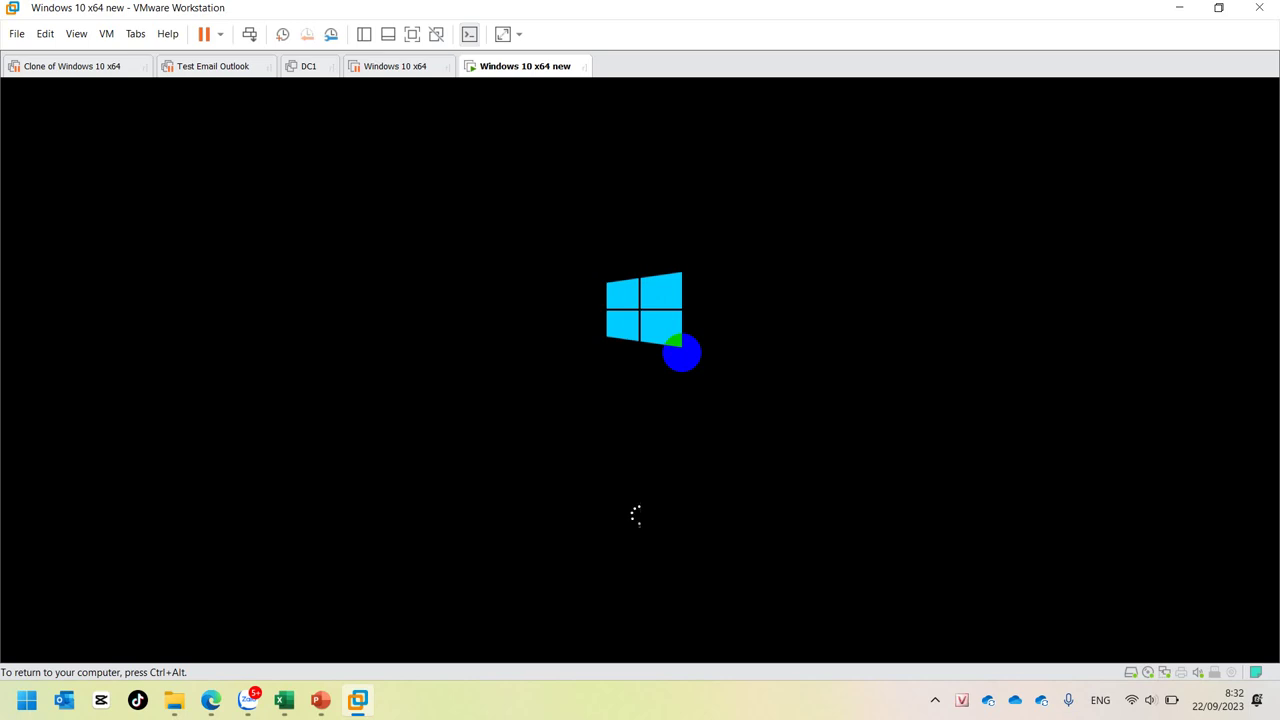
key(ctrl+alt)
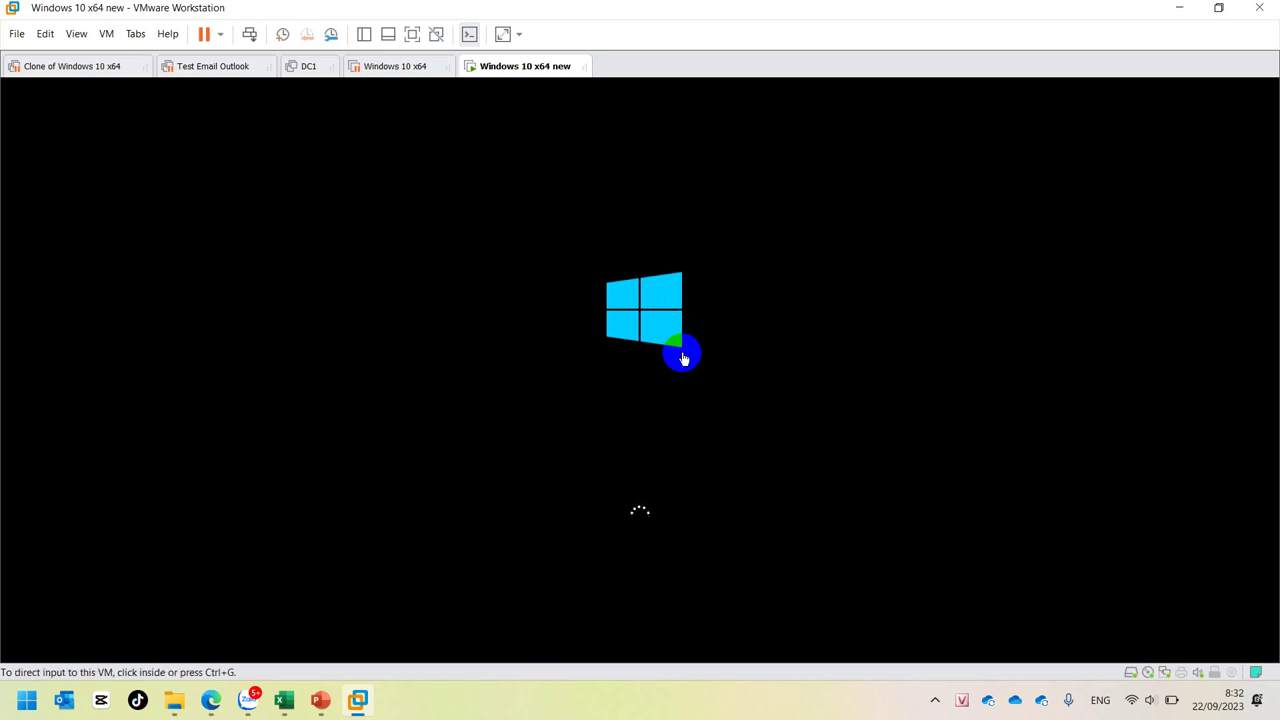
click(602, 418)
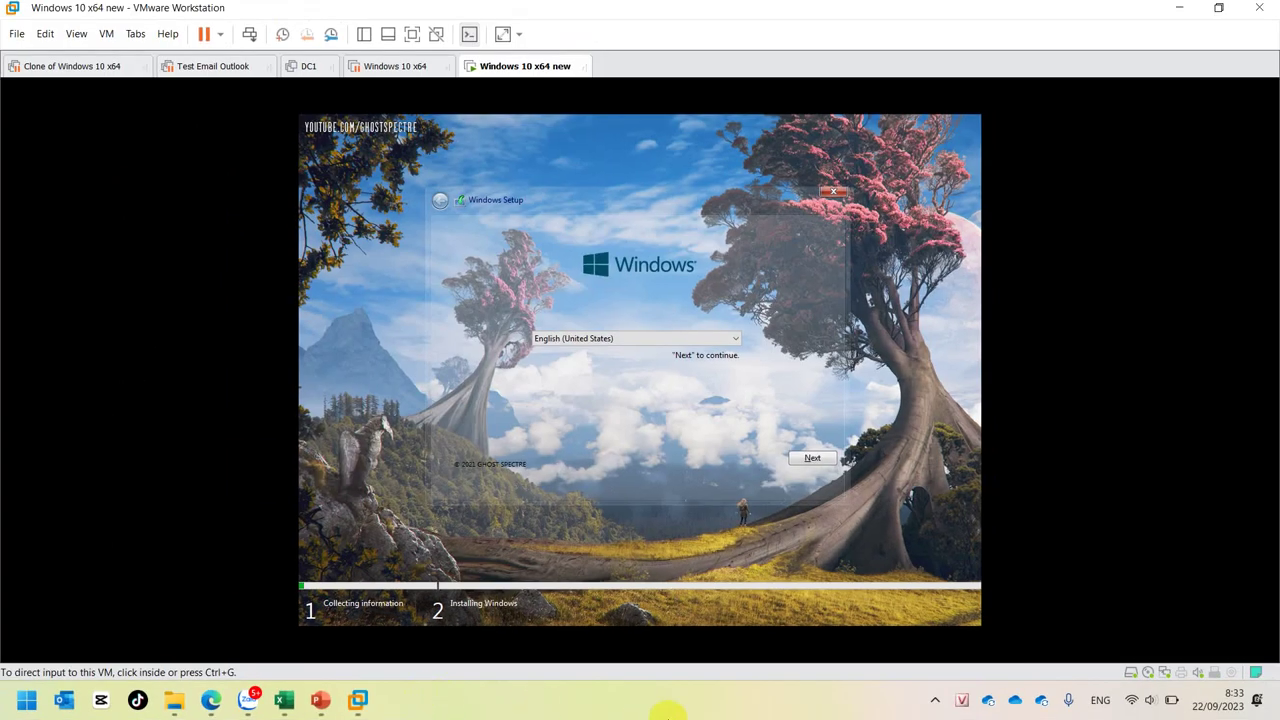
click(935, 700)
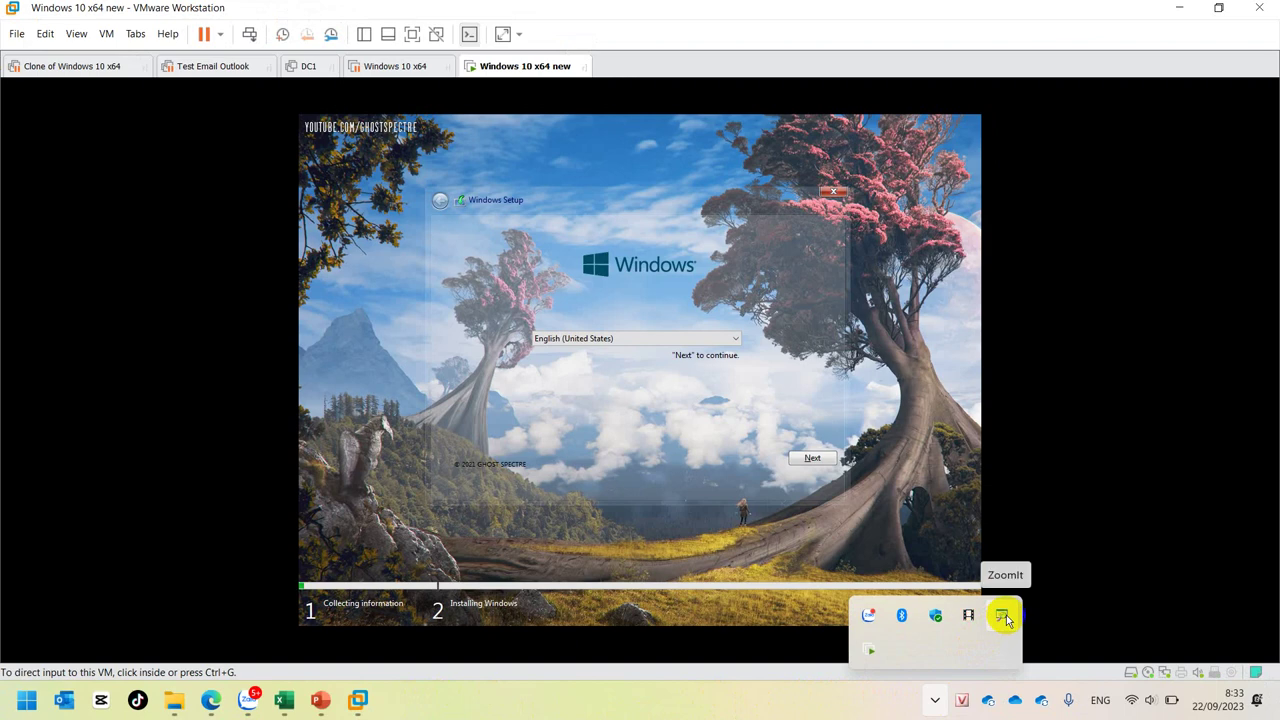
click(612, 708)
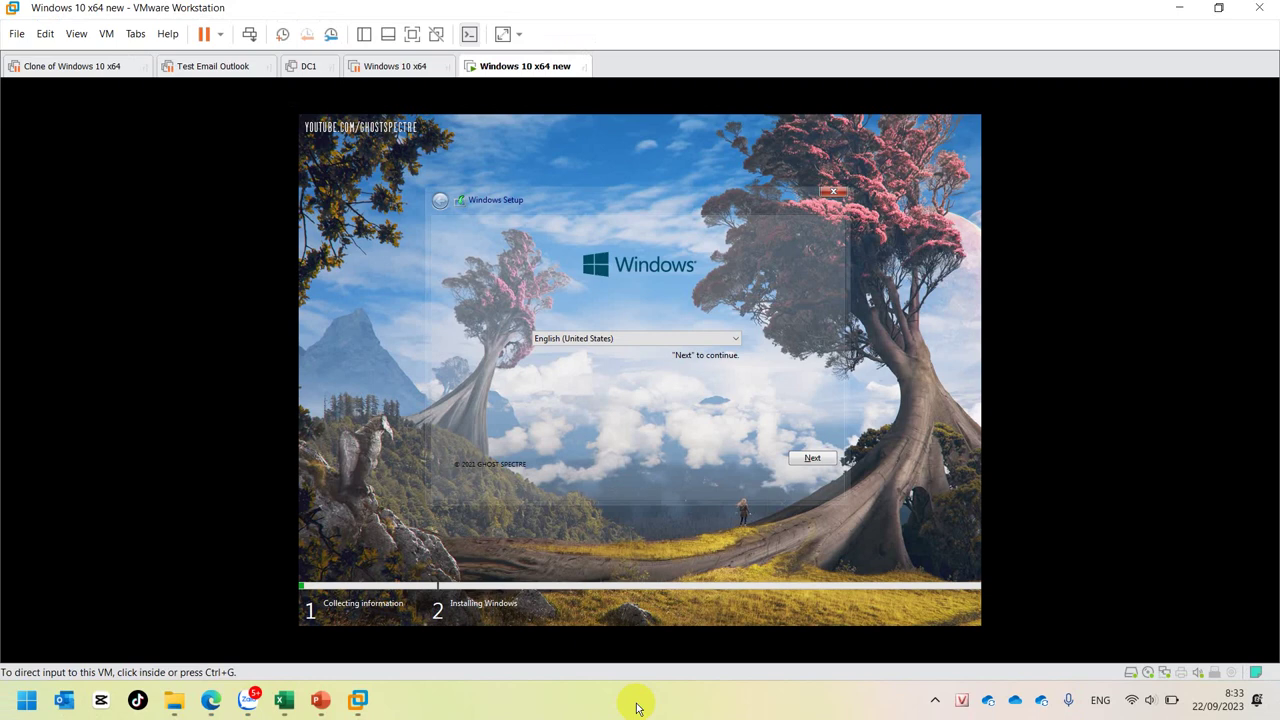
click(356, 316)
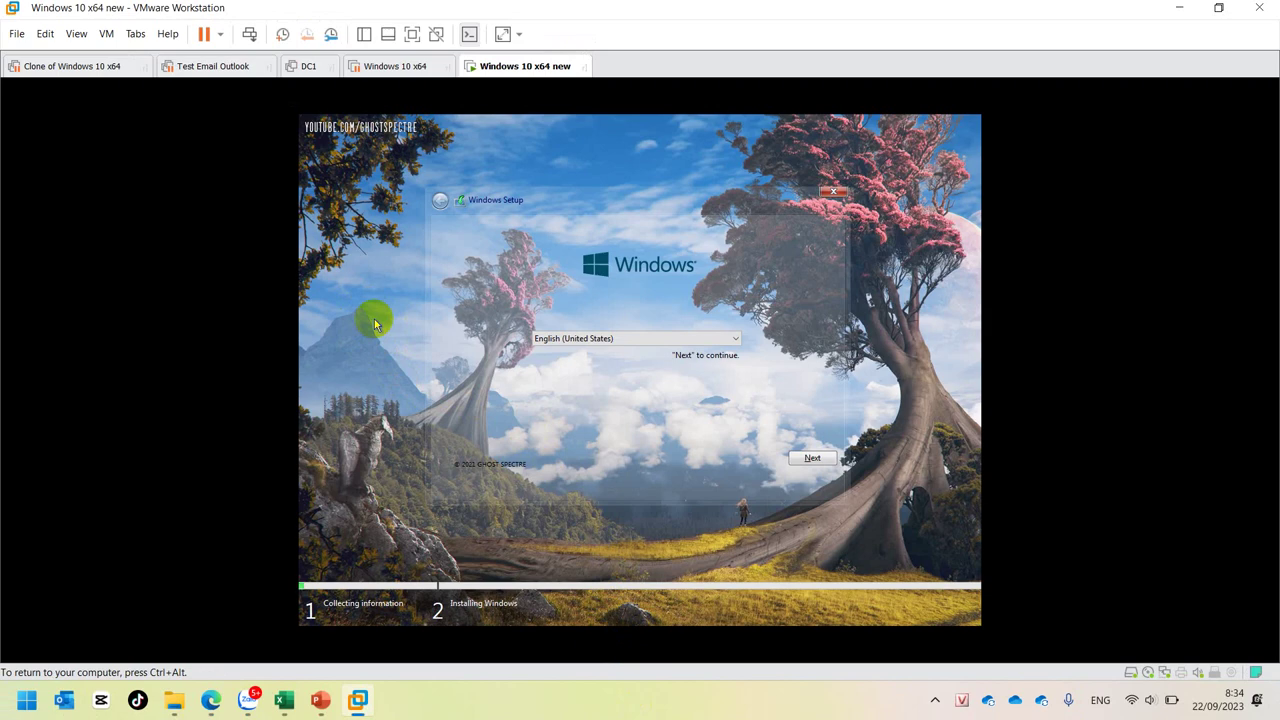
key(ctrl+alt)
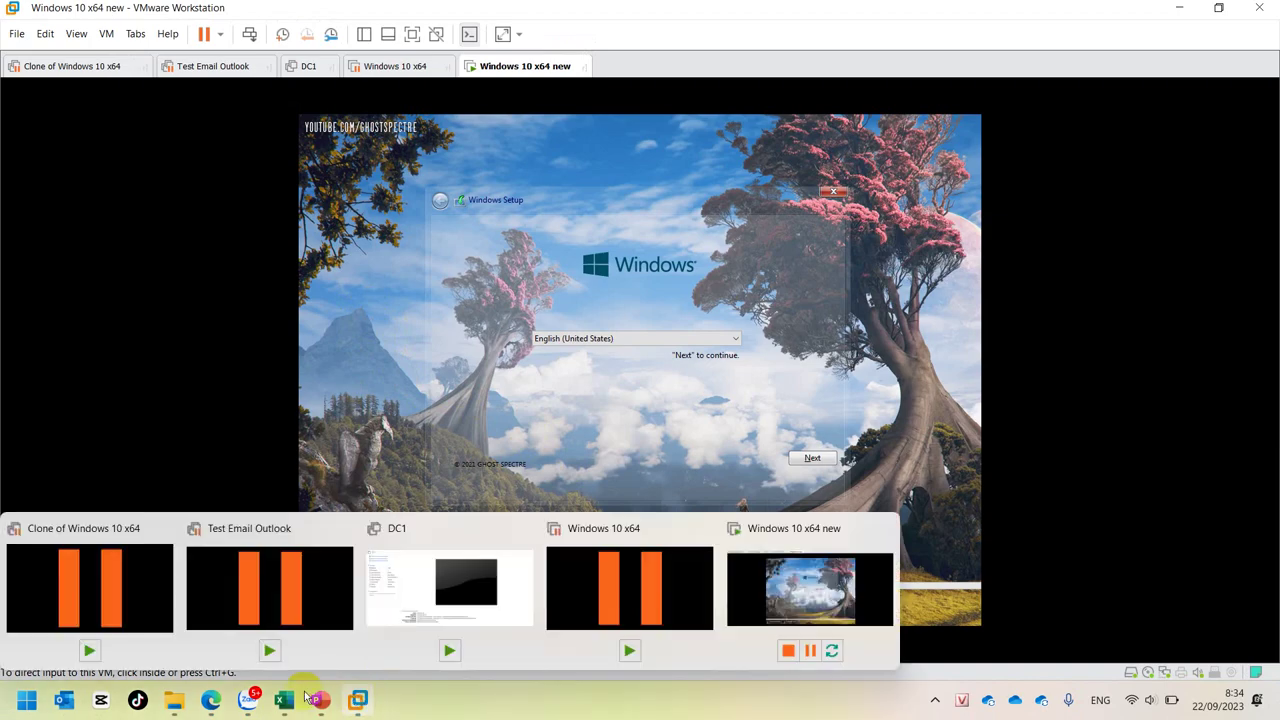
Switch to File Explorer and open the _3. Software folder in the hotec.edu.vn OneDrive.
mouse_move(176, 692)
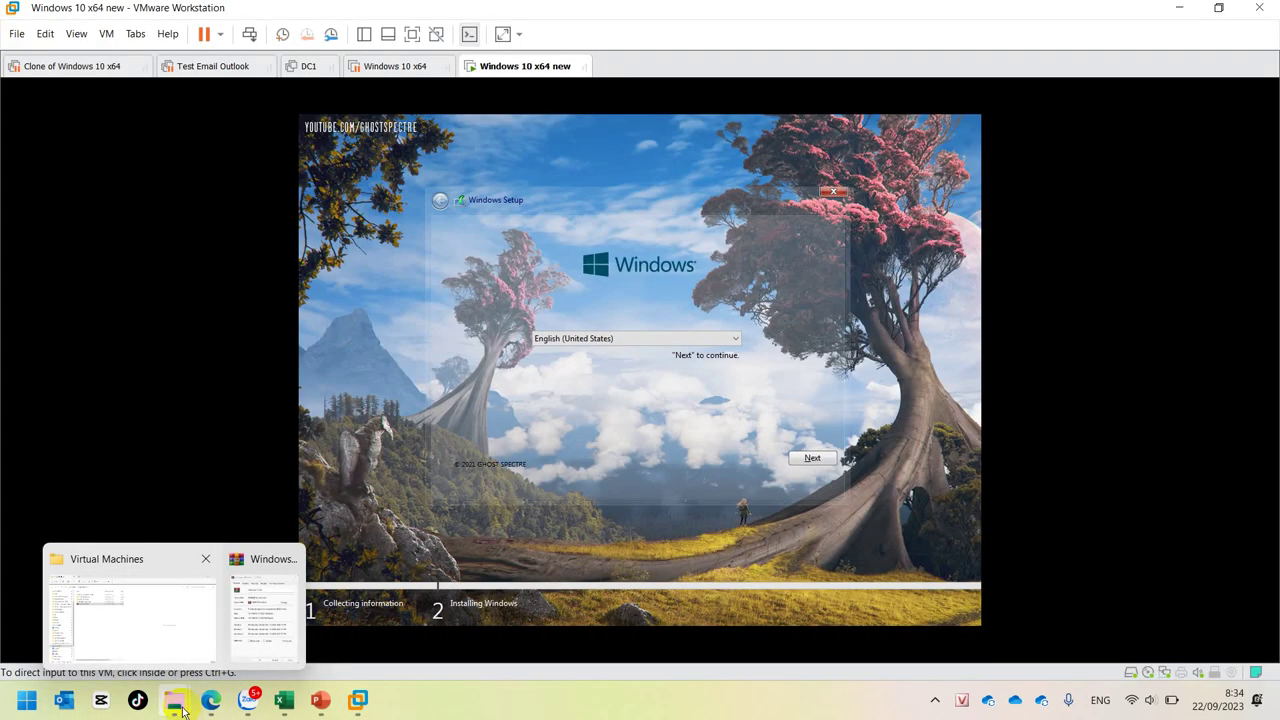
click(152, 628)
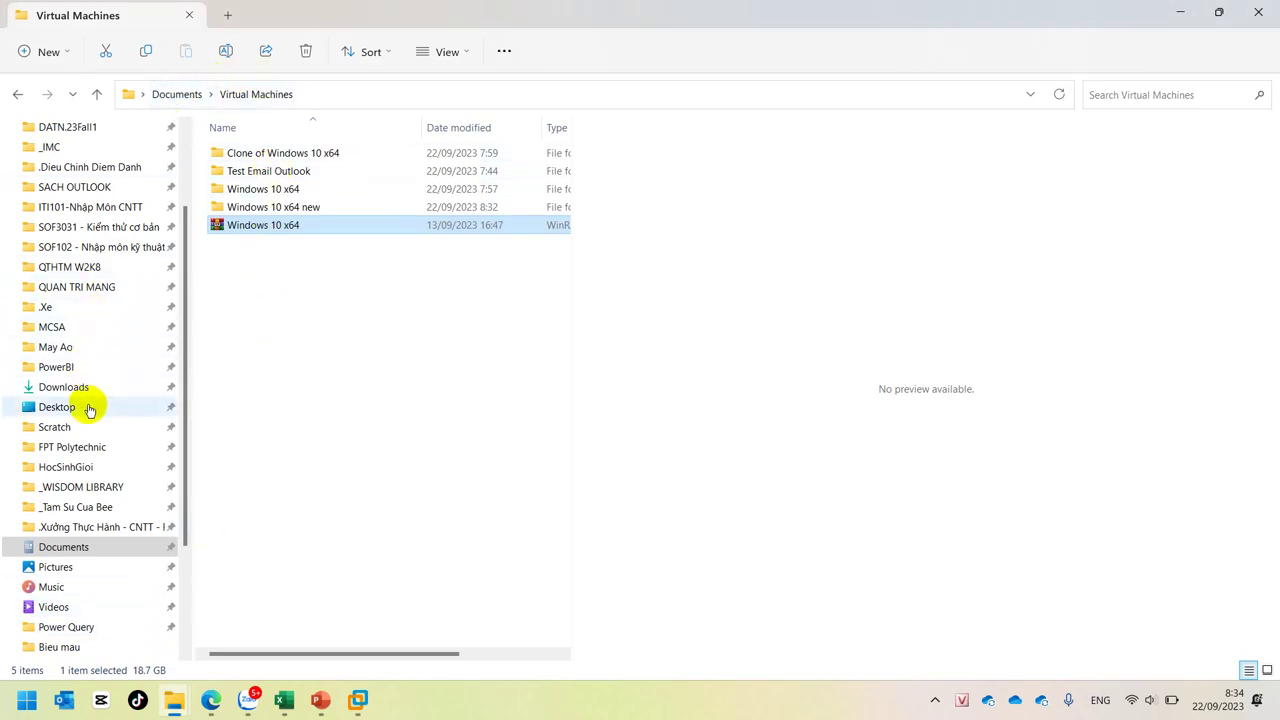
scroll(95, 229, up, 2)
click(75, 187)
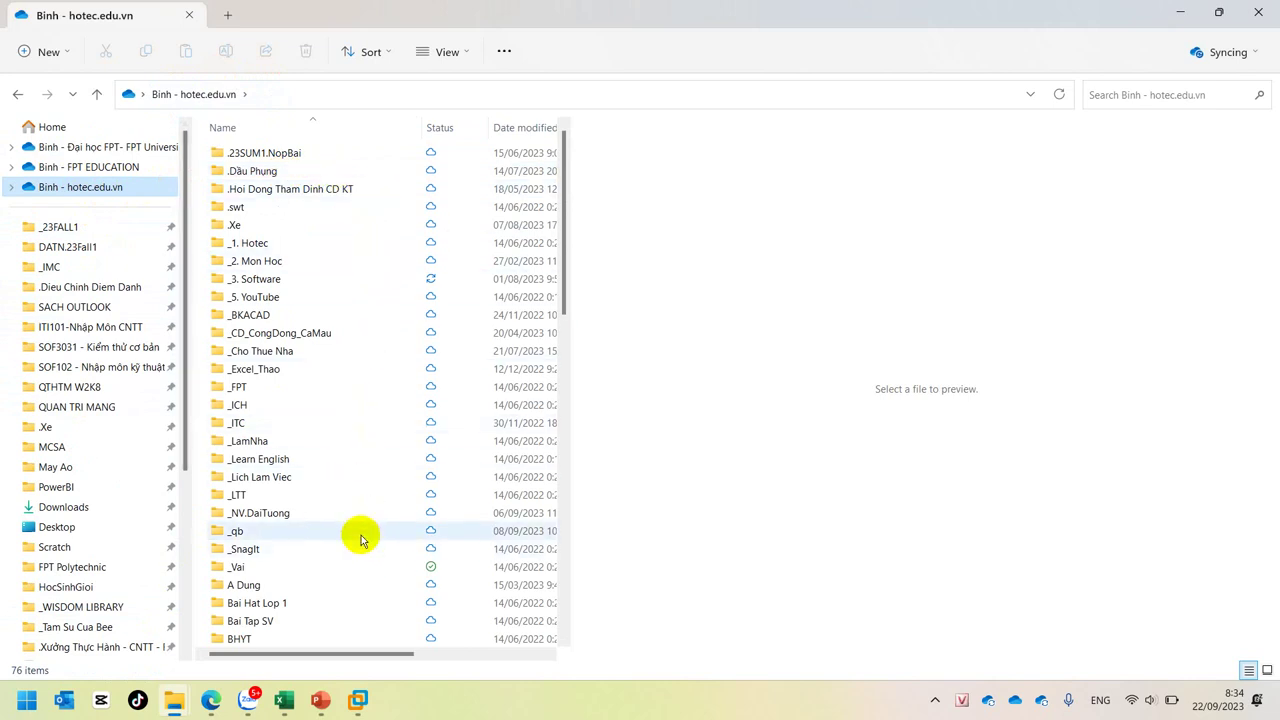
click(252, 277)
double_click(252, 277)
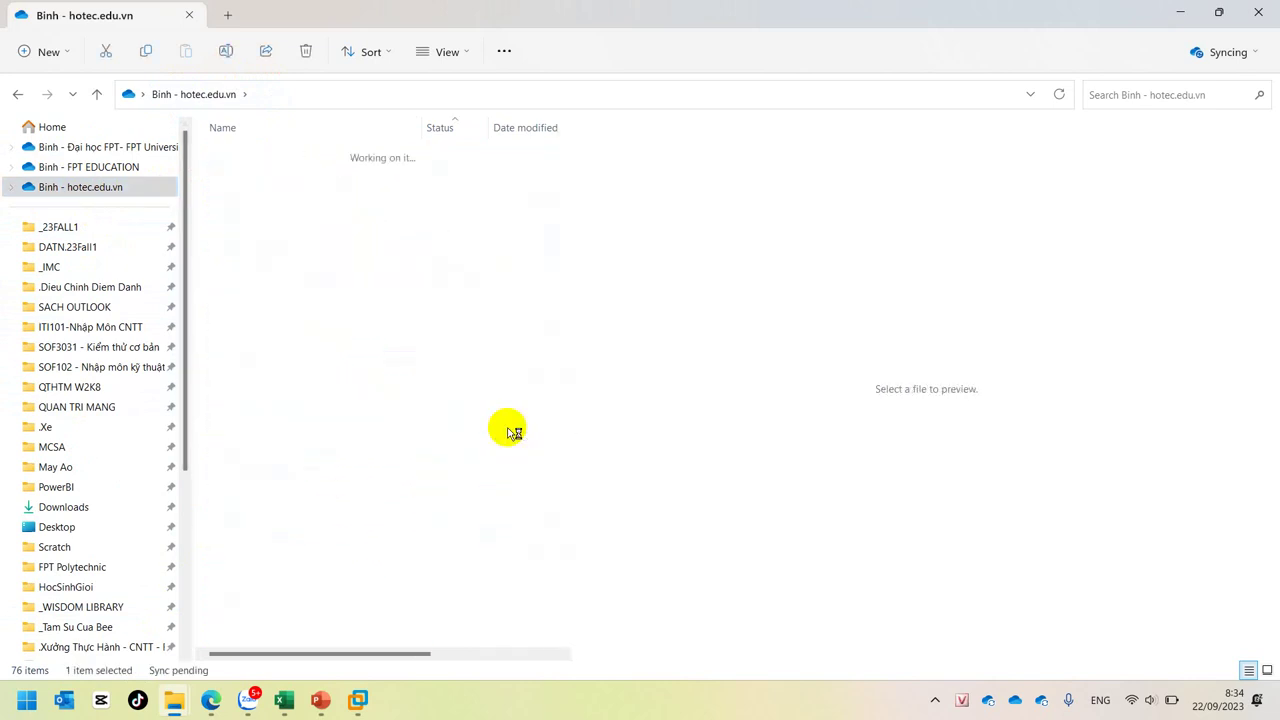